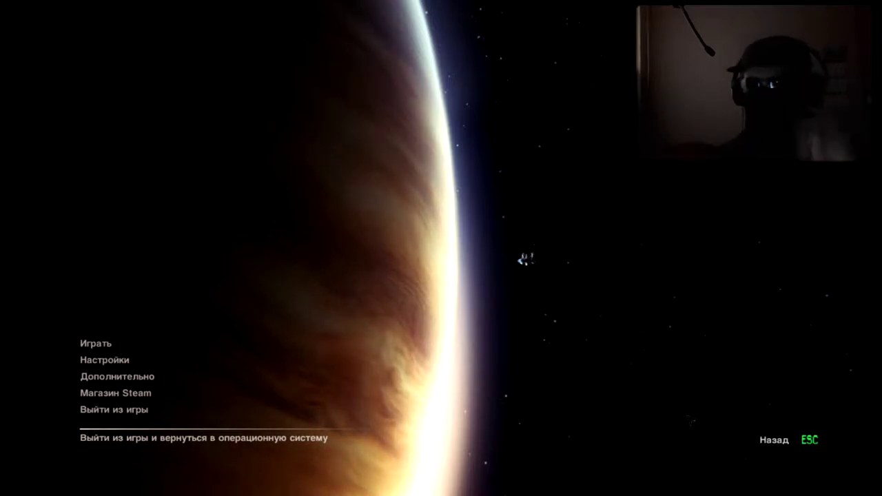
pyautogui.press('Down')
pyautogui.press('Up')
pyautogui.press('Return')
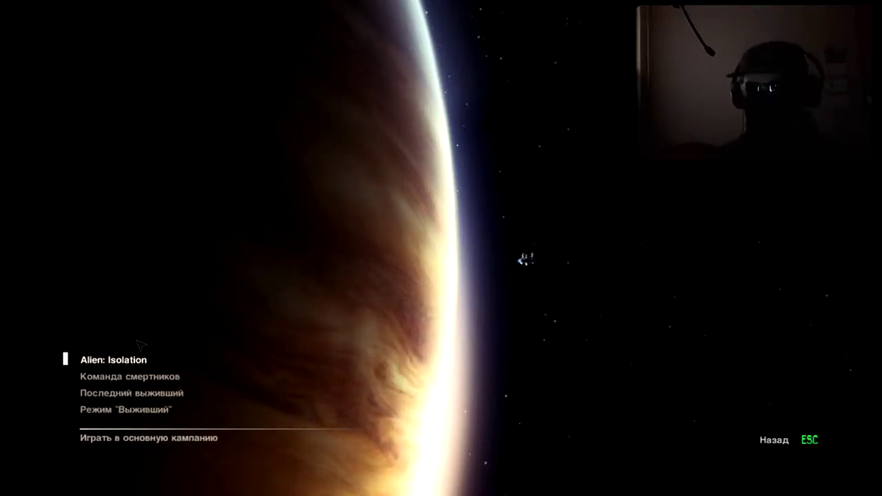
pyautogui.press('Return')
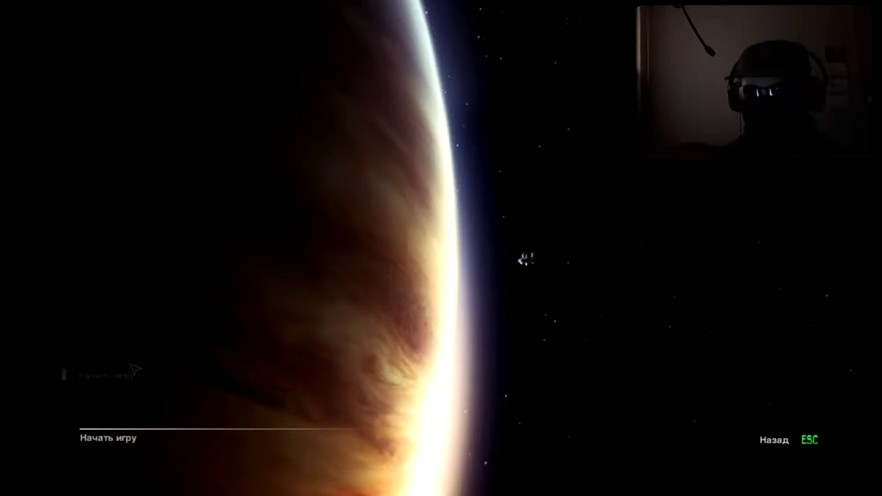
pyautogui.press('Return')
pyautogui.press('Up')
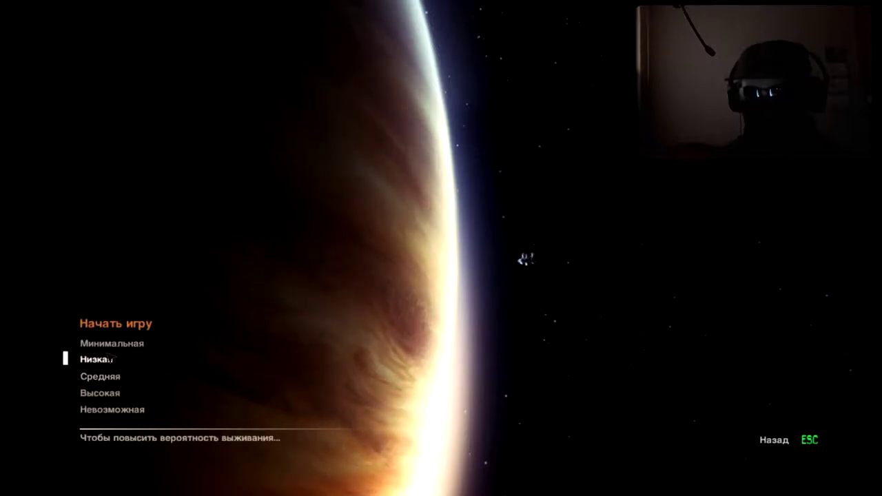
pyautogui.press('Up')
pyautogui.press('Down')
pyautogui.press('Down')
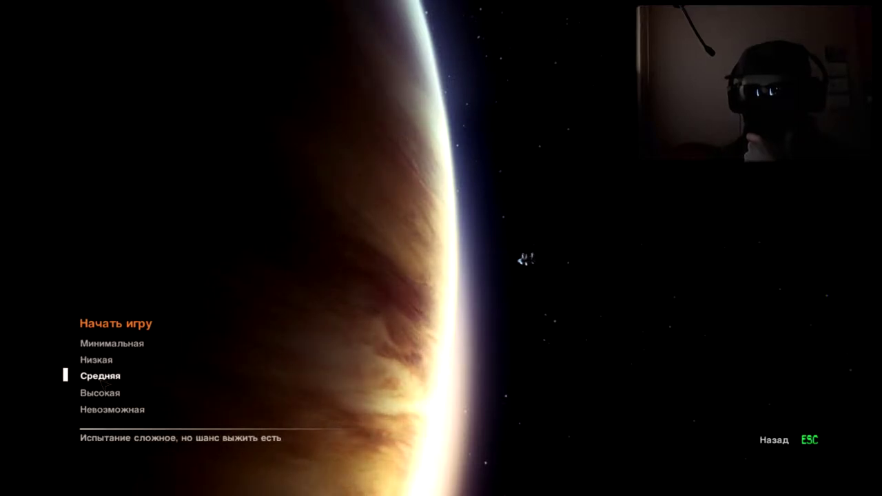
pyautogui.click(103, 395)
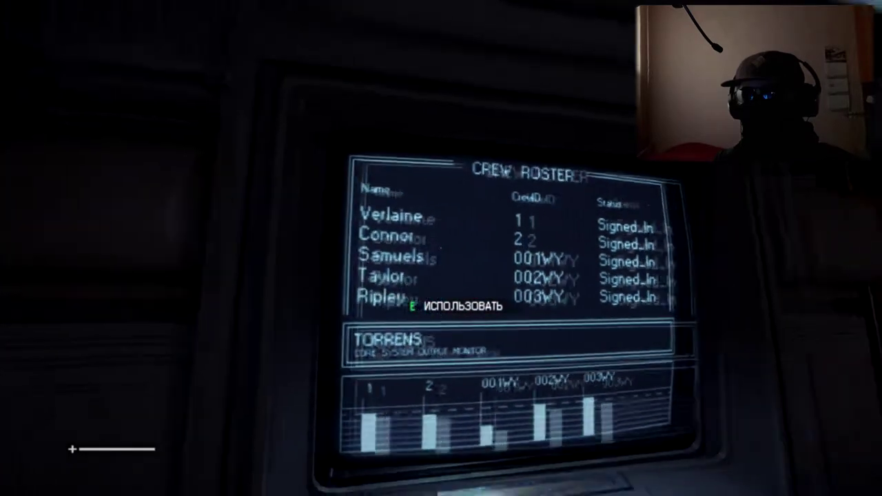
pyautogui.press('e')
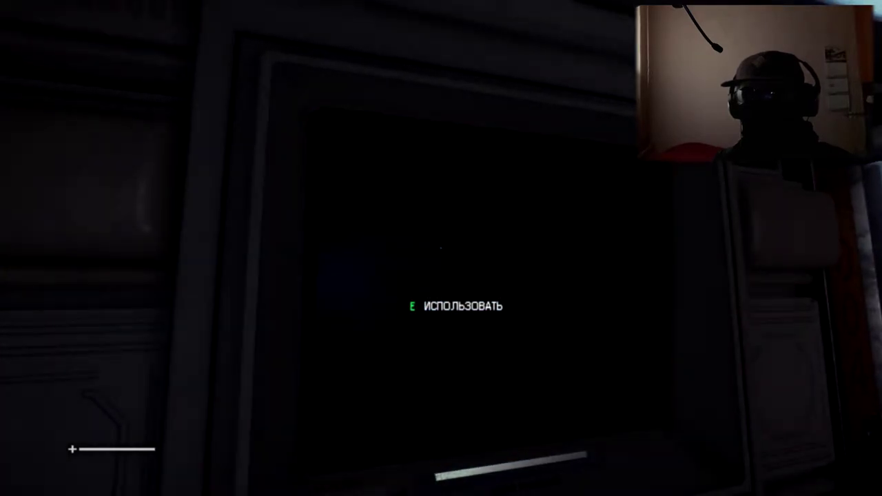
pyautogui.press('e')
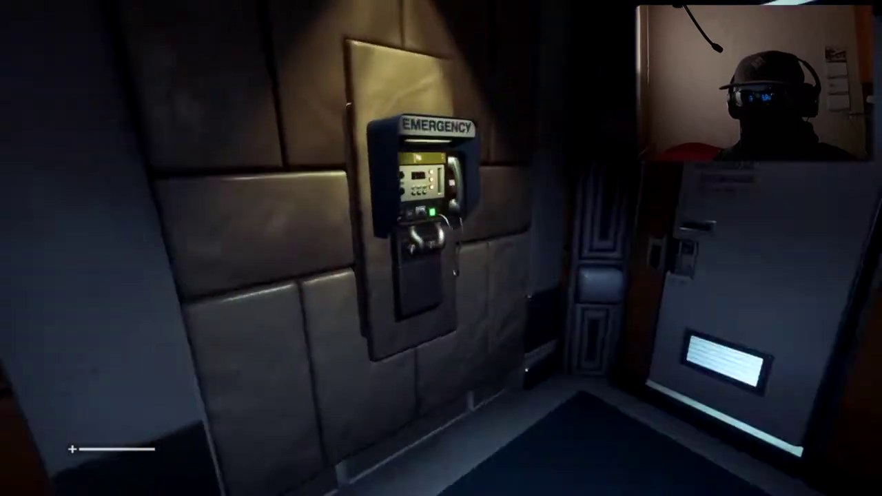
pyautogui.press('e')
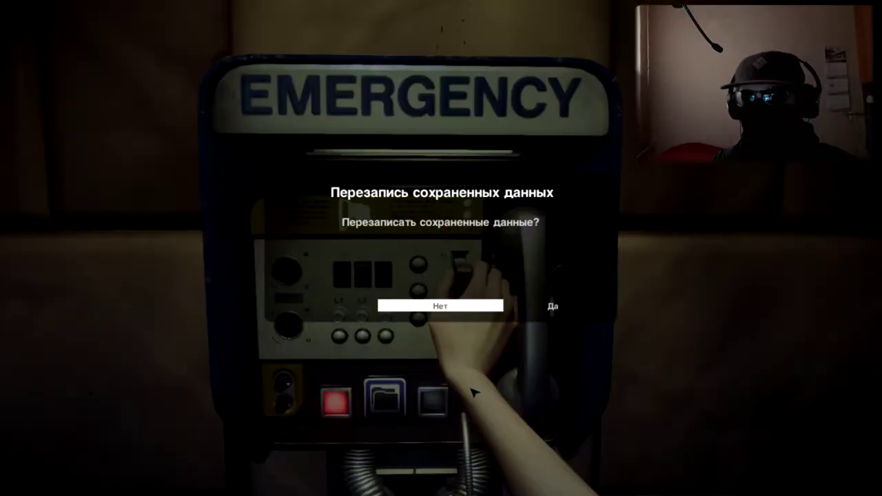
pyautogui.click(540, 311)
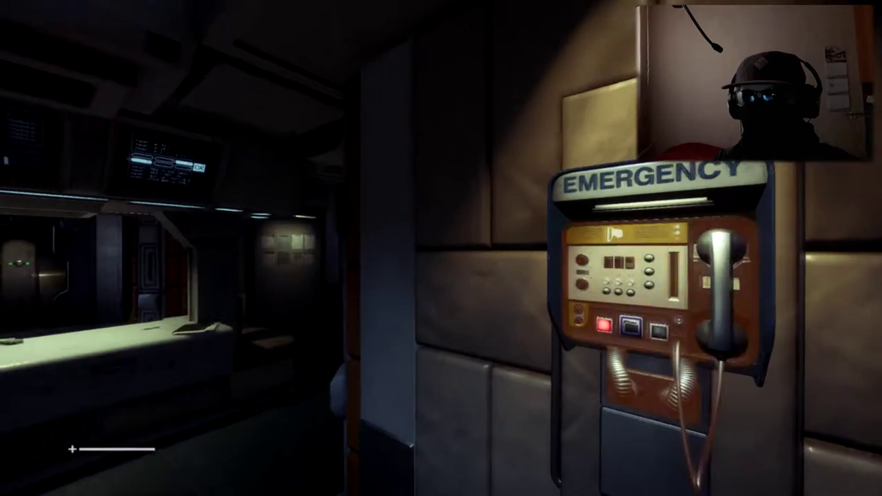
pyautogui.press('w')
pyautogui.press('s')
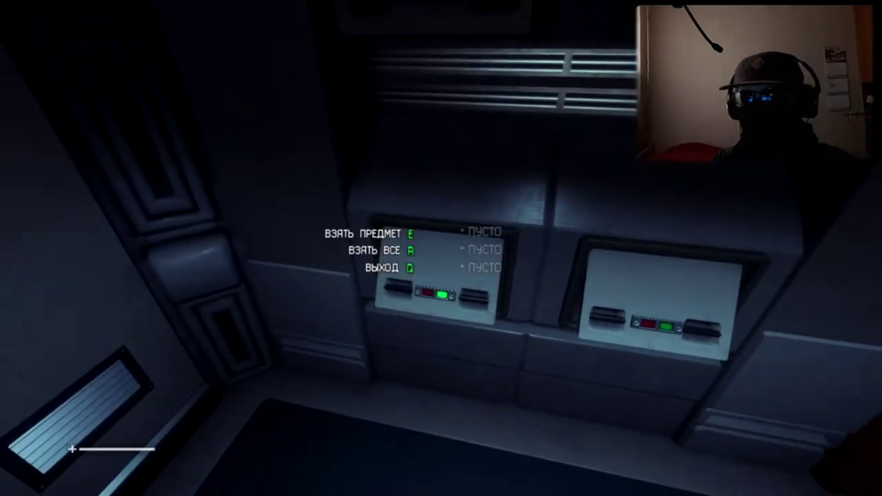
pyautogui.press('q')
pyautogui.press('w')
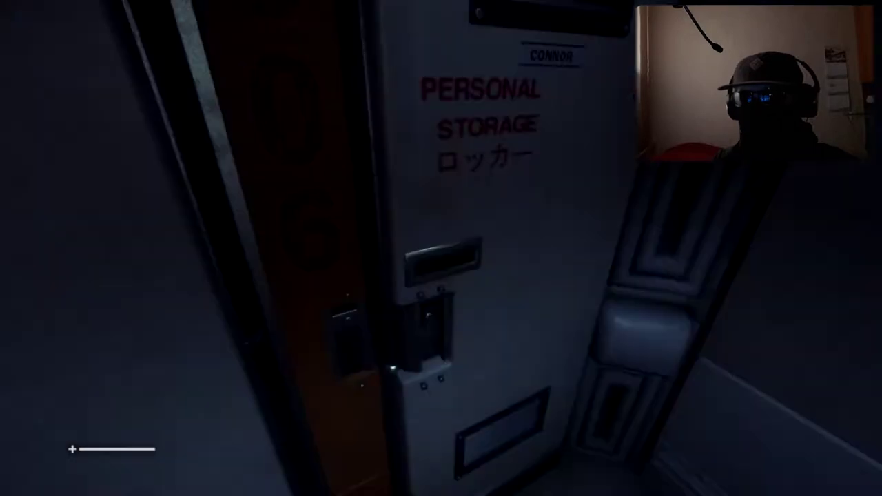
pyautogui.press('w')
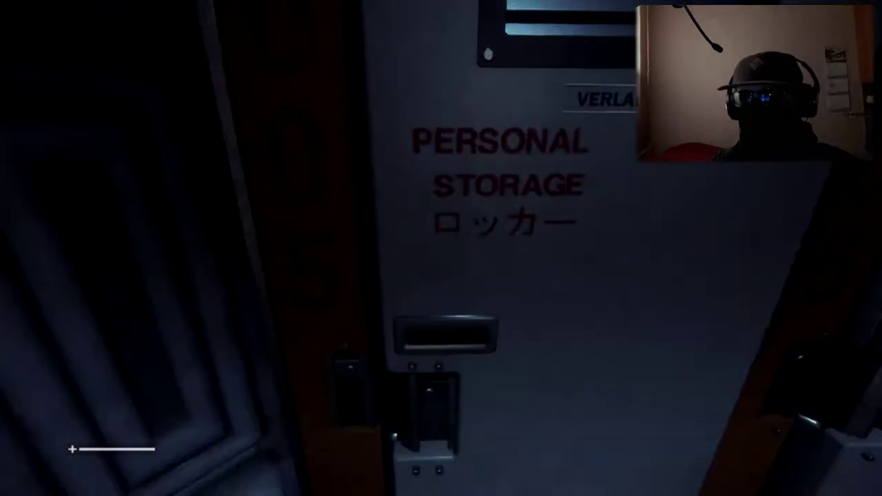
pyautogui.press('w')
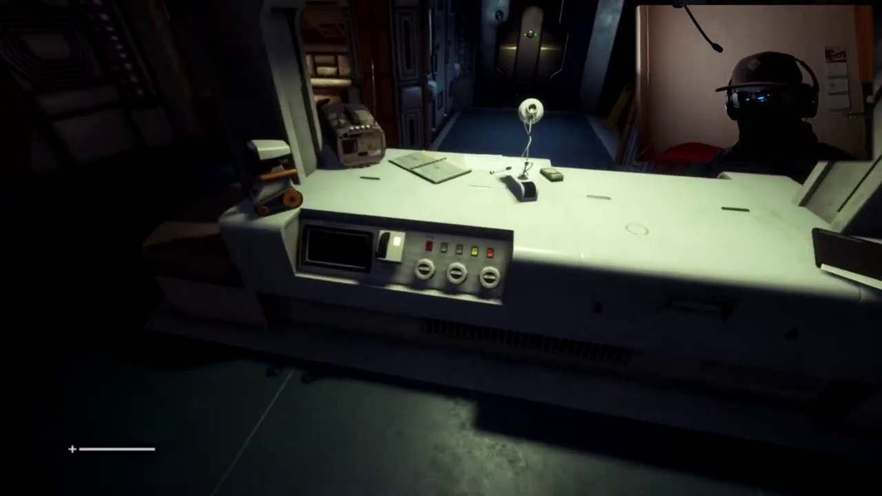
pyautogui.press('w')
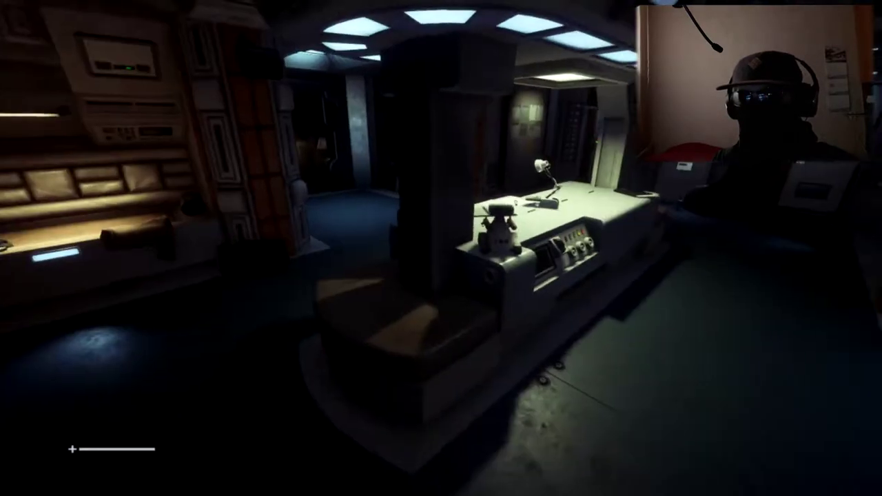
pyautogui.press('w')
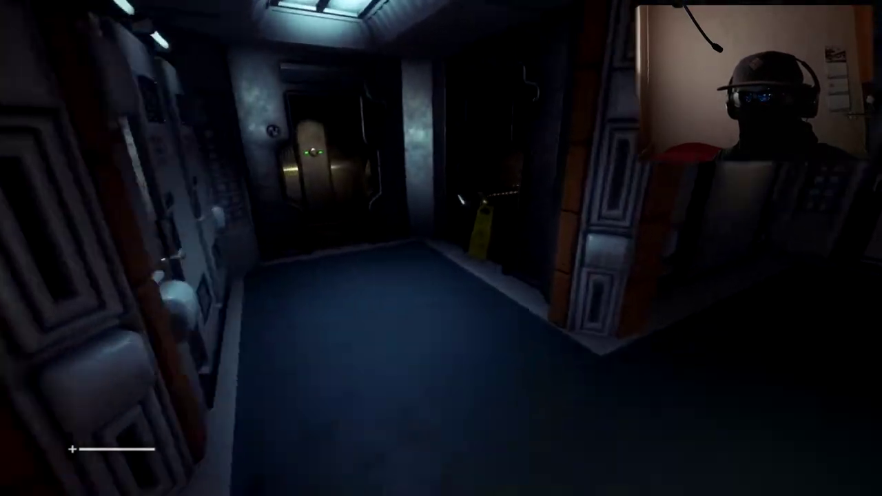
pyautogui.press('w')
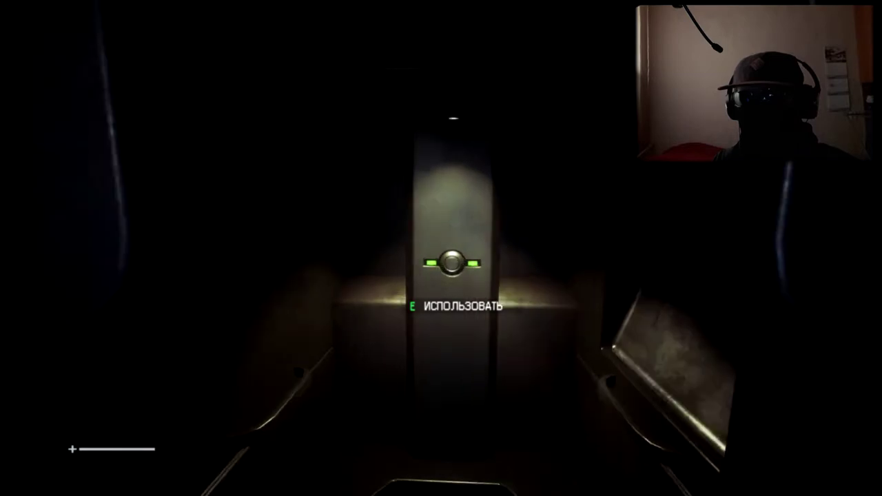
pyautogui.press('w')
pyautogui.press('e')
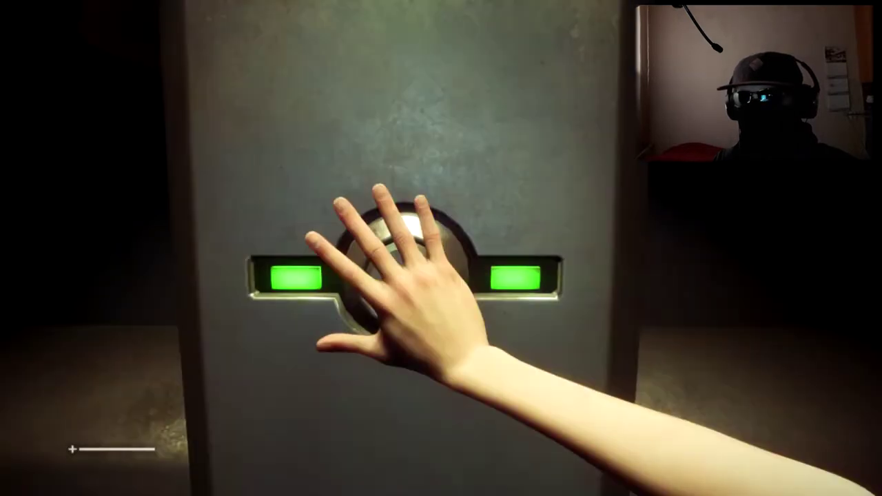
pyautogui.press('s')
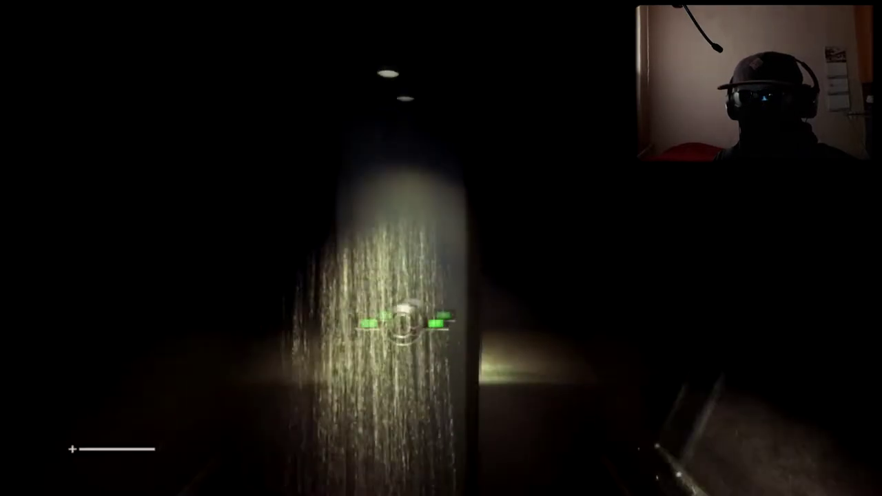
pyautogui.press('s')
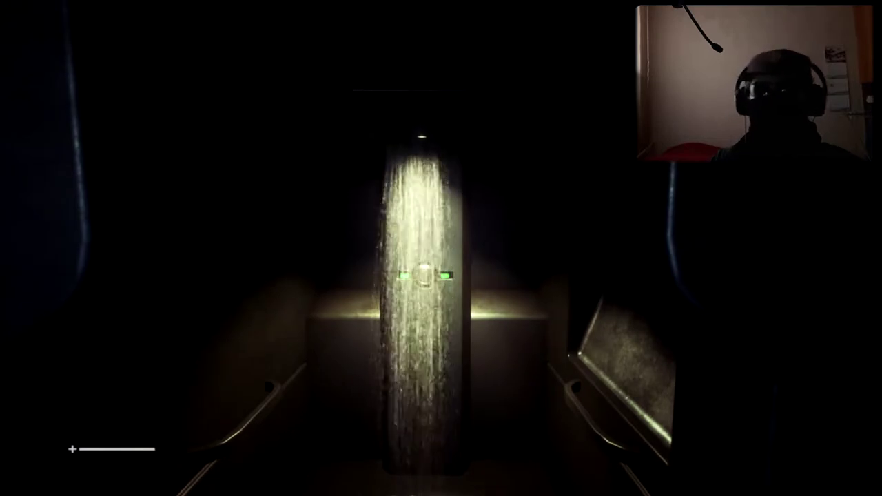
pyautogui.press('w')
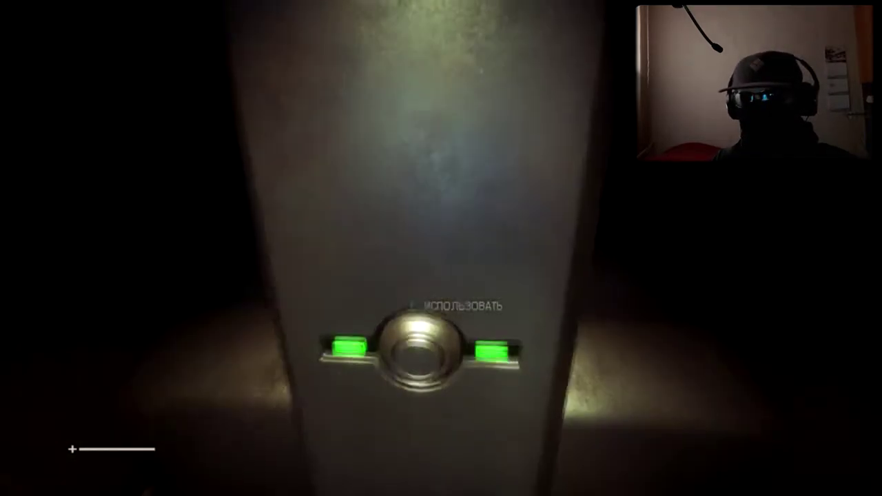
pyautogui.press('e')
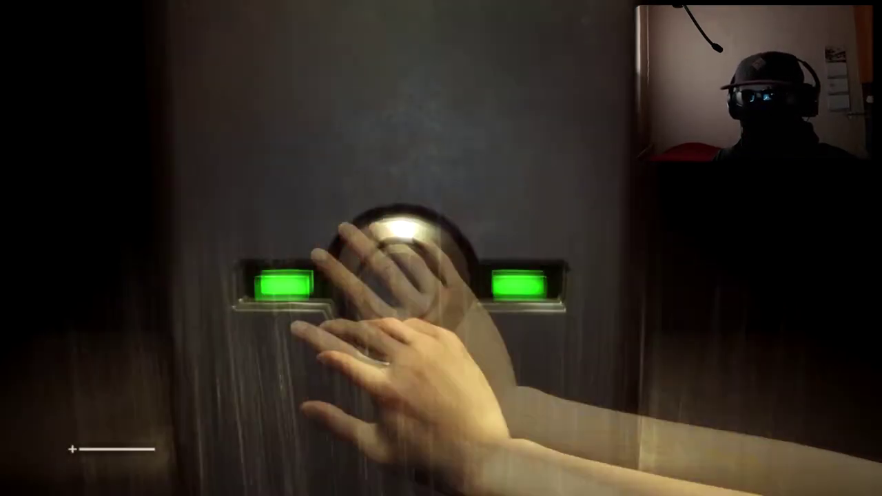
pyautogui.press('s')
pyautogui.press('w')
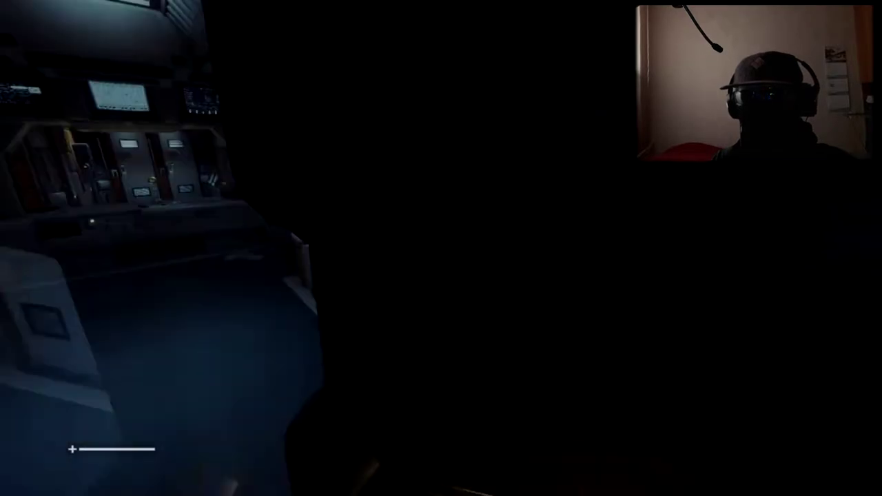
pyautogui.press('w')
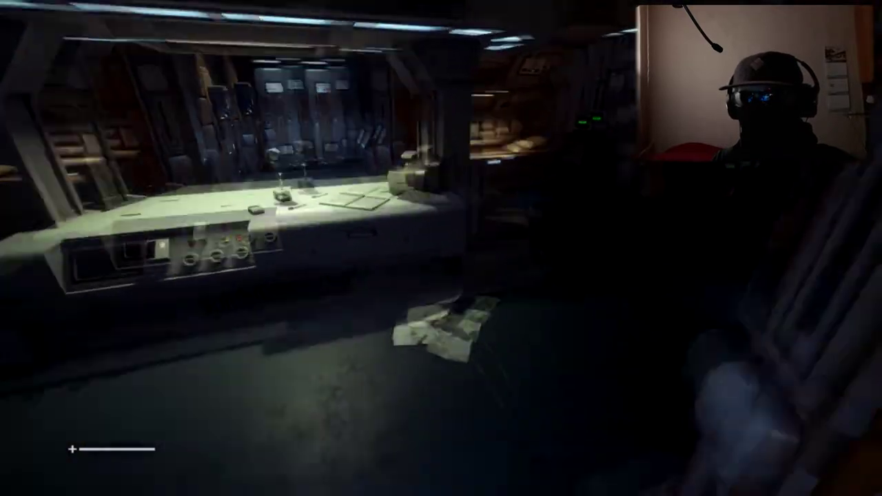
pyautogui.press('w')
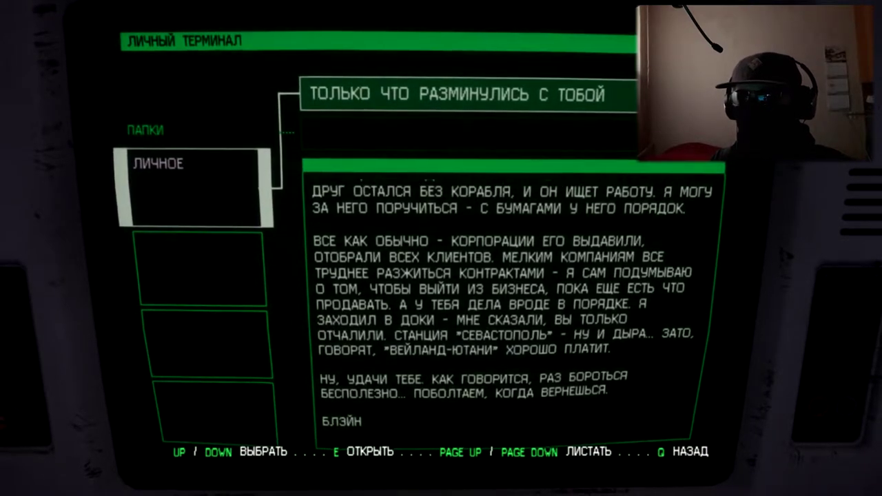
pyautogui.press('pagedown')
pyautogui.press('pagedown')
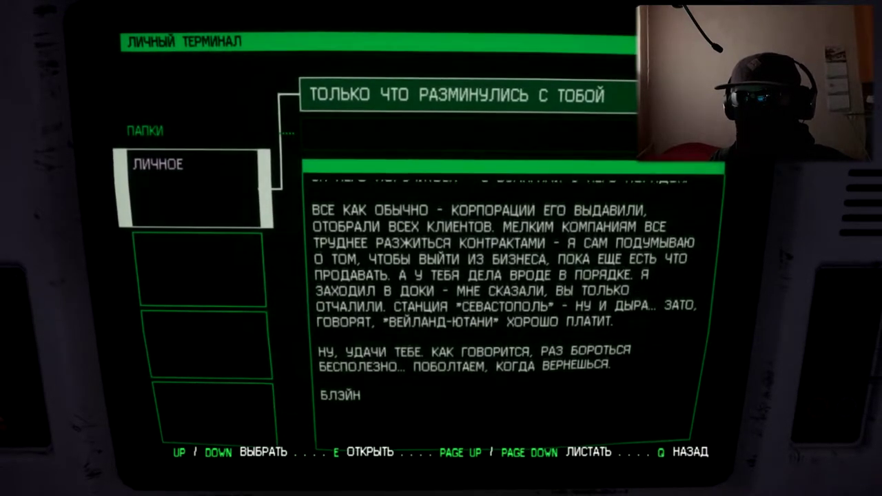
pyautogui.press('pageup')
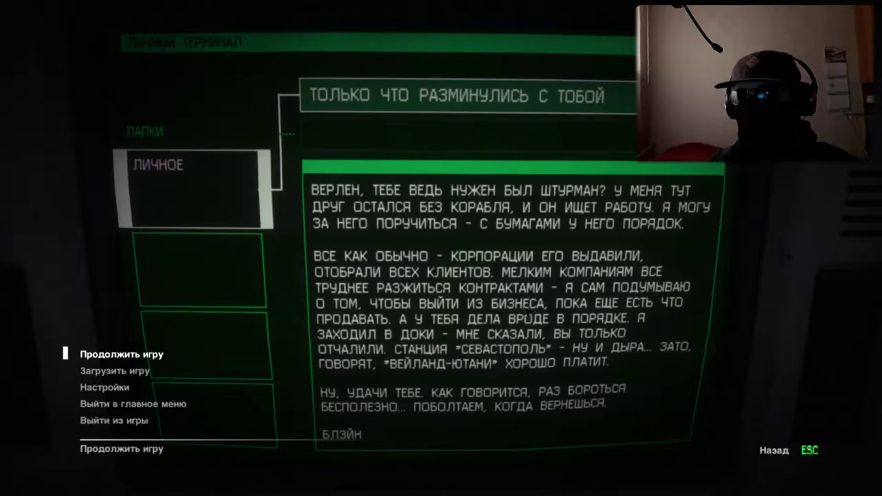
pyautogui.press('Escape')
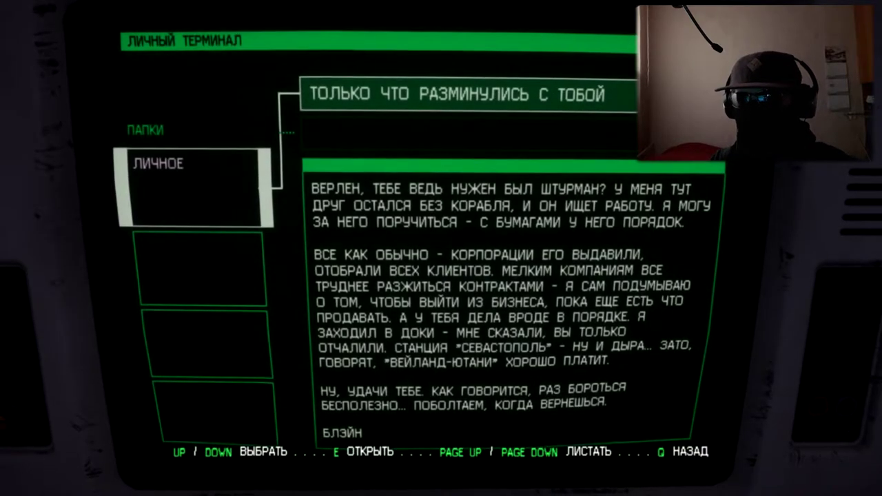
pyautogui.press('q')
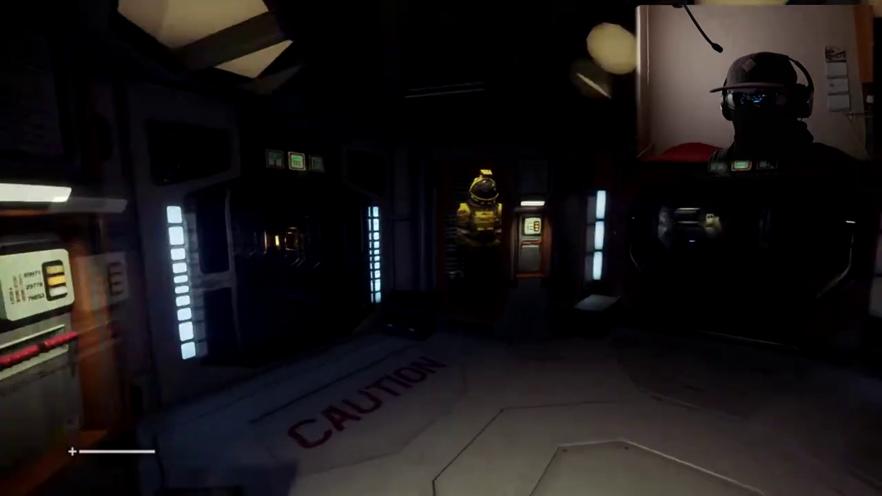
pyautogui.press('Escape')
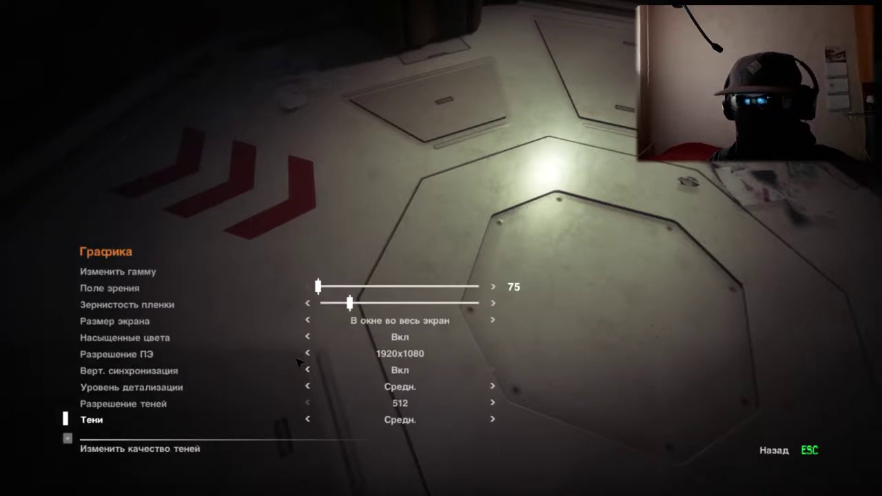
pyautogui.scroll(-1, 305, 391)
pyautogui.scroll(-1, 306, 387)
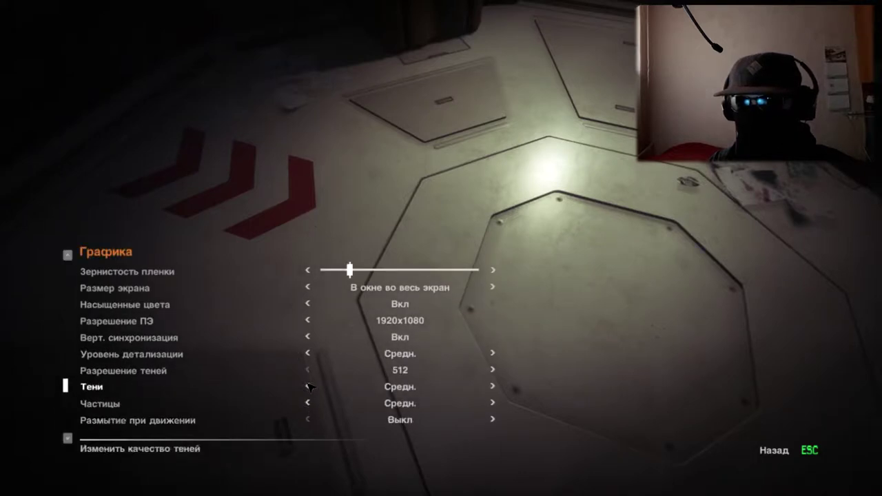
pyautogui.scroll(-1, 318, 388)
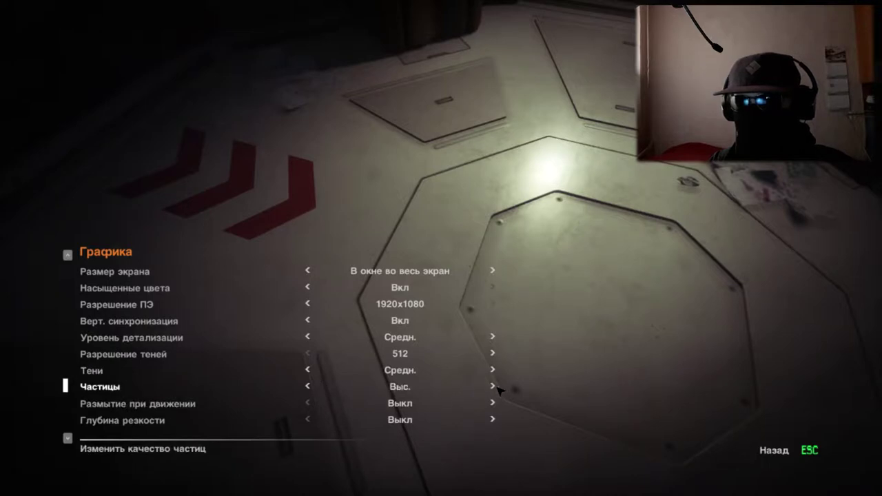
pyautogui.press('Escape')
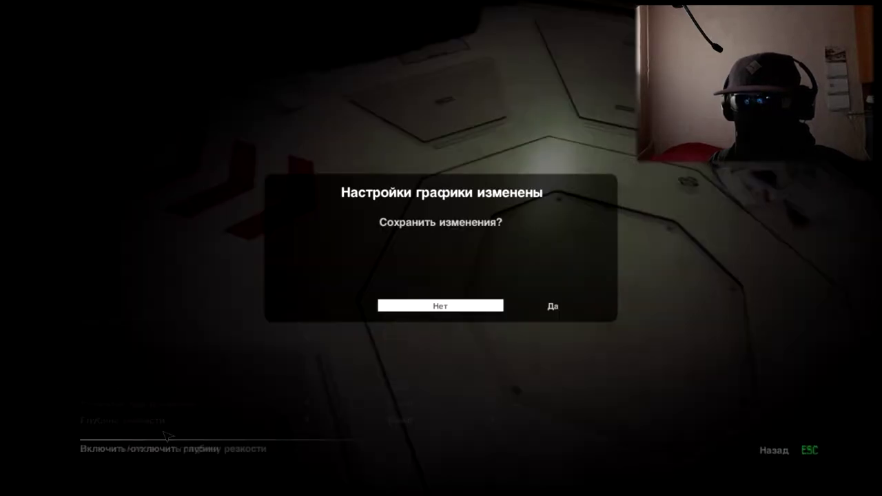
pyautogui.click(551, 306)
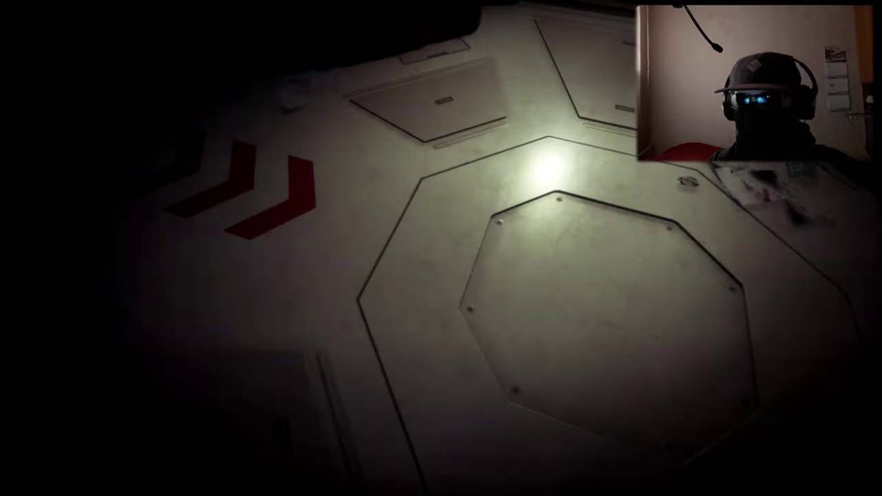
pyautogui.moveTo(441, 248); pyautogui.dragTo(441, 413)
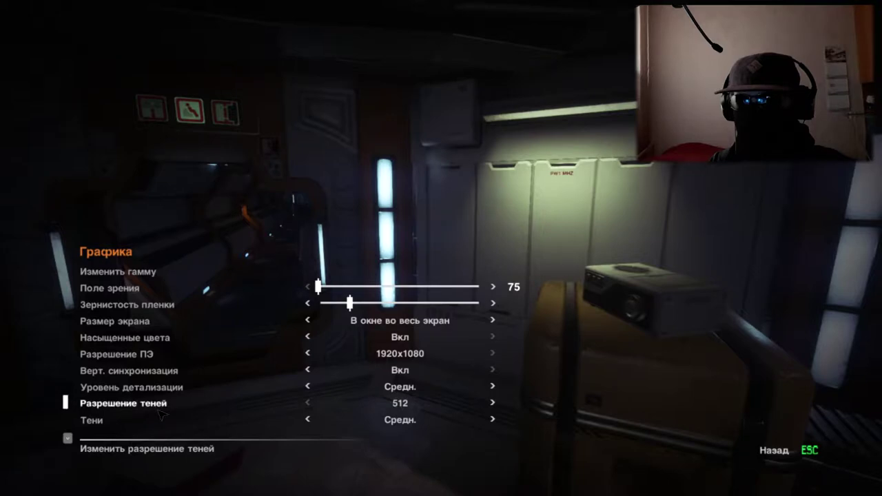
pyautogui.scroll(-1, 166, 370)
pyautogui.scroll(-2, 167, 401)
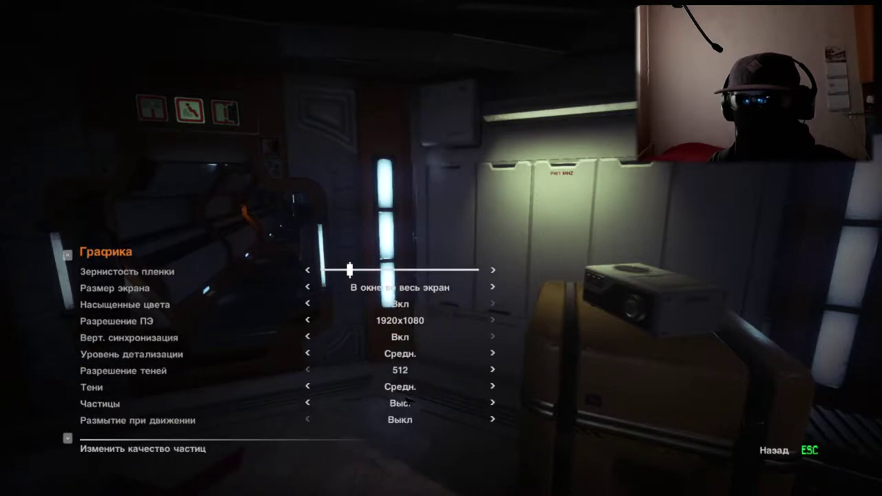
pyautogui.press('Escape')
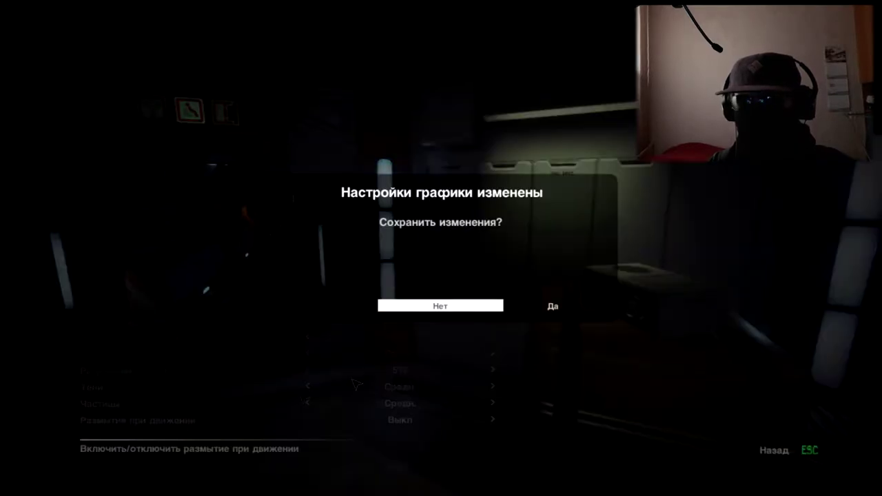
pyautogui.click(550, 307)
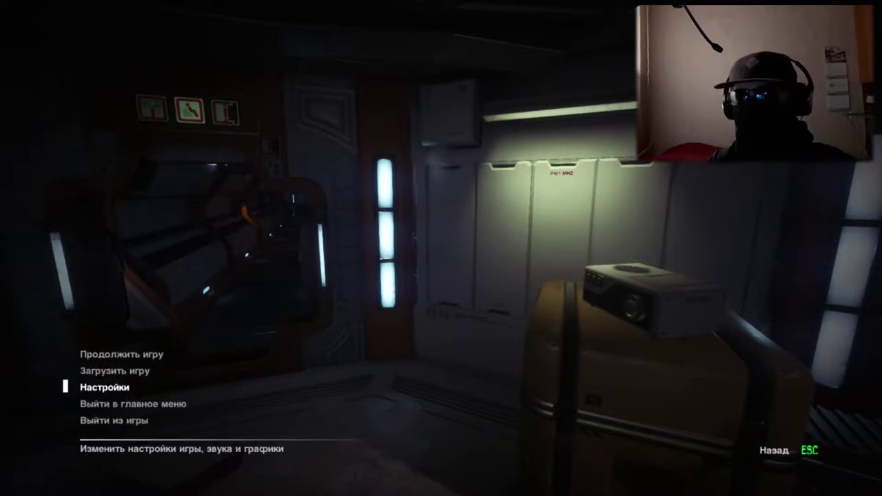
pyautogui.press('Escape')
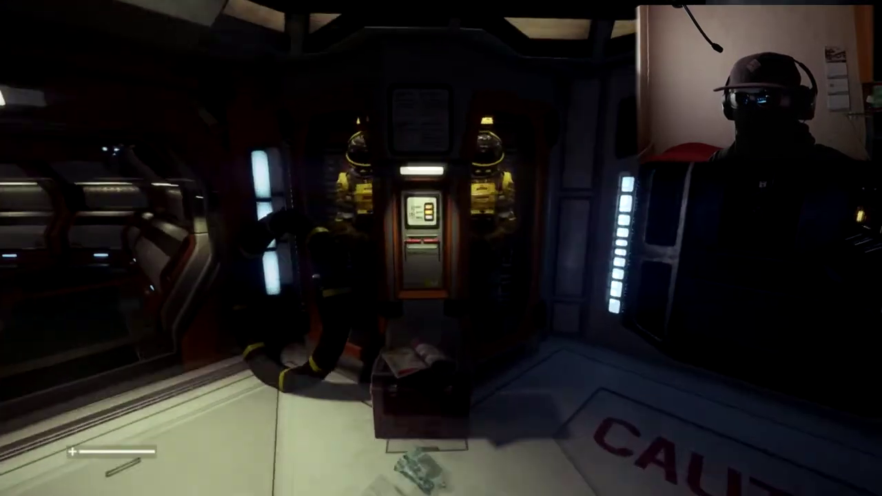
pyautogui.press('w')
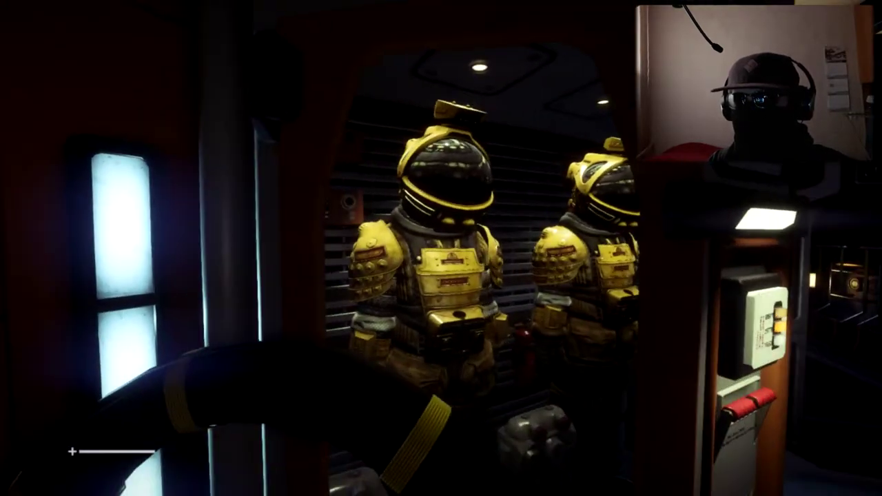
pyautogui.press('w')
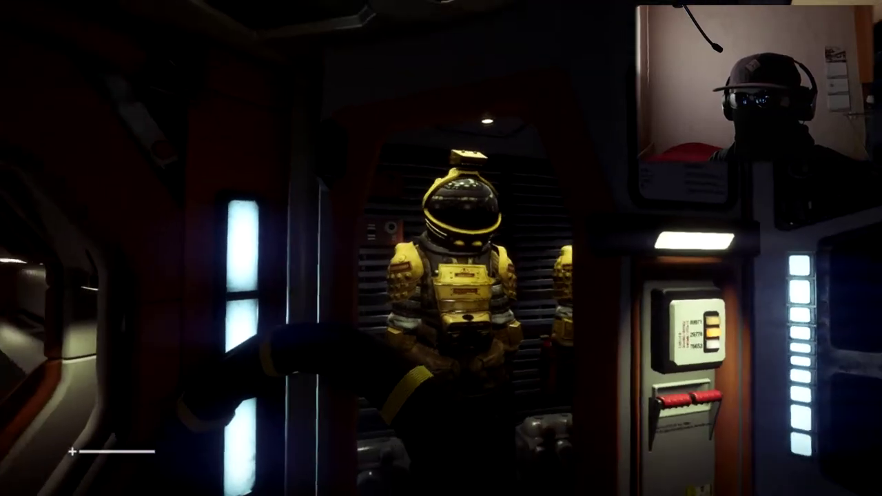
pyautogui.press('w')
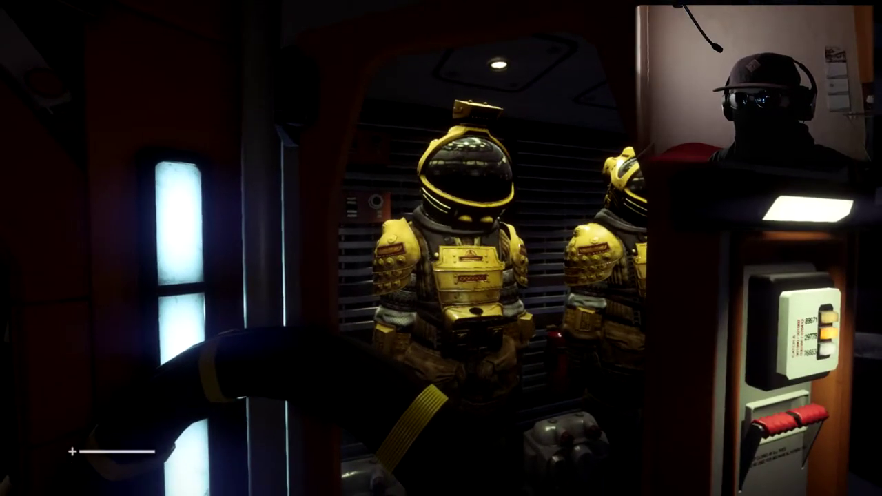
pyautogui.press('w')
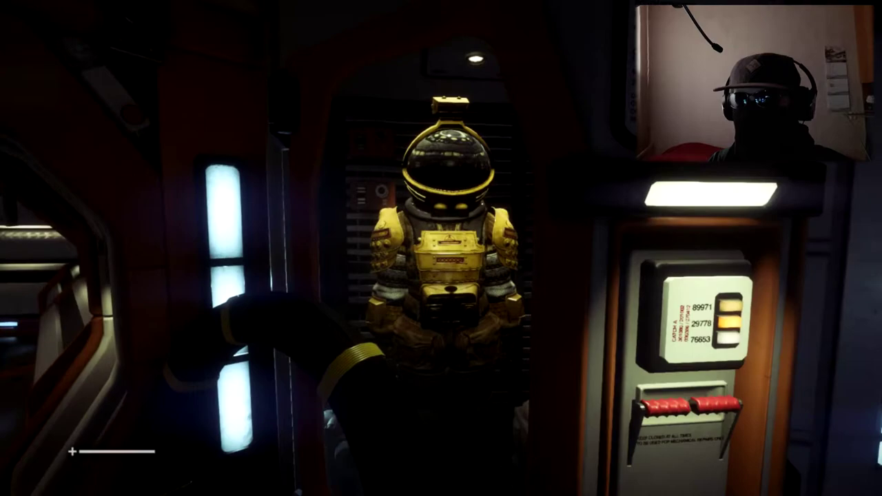
pyautogui.press('w')
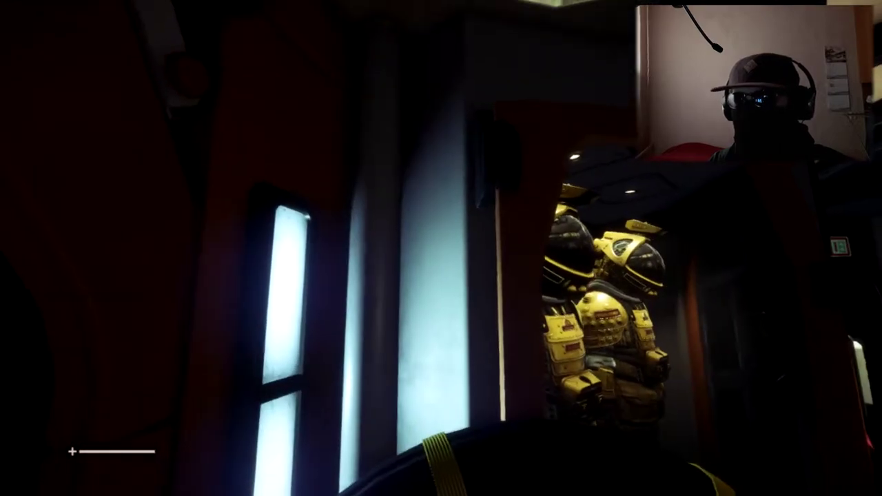
pyautogui.press('w')
pyautogui.press('w')
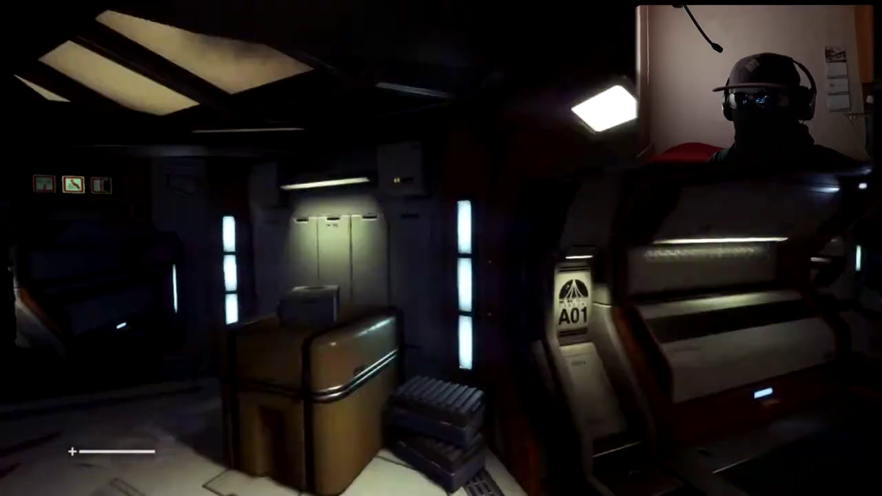
pyautogui.press('w')
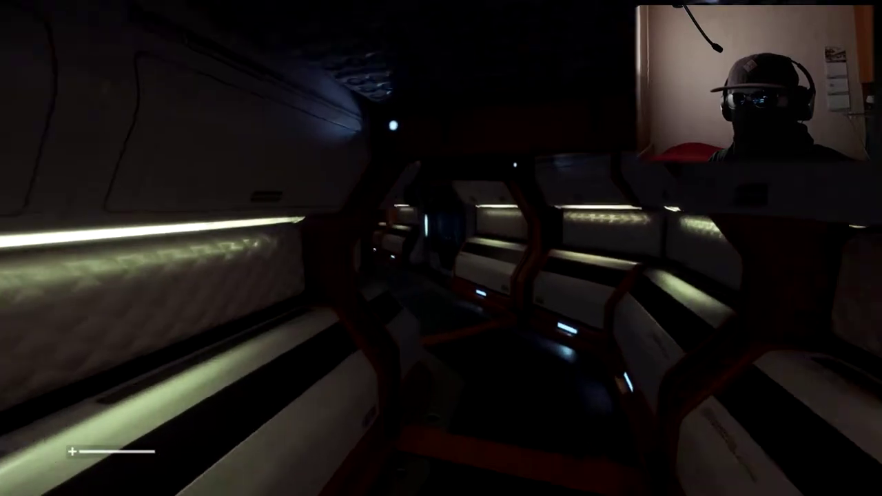
pyautogui.press('w')
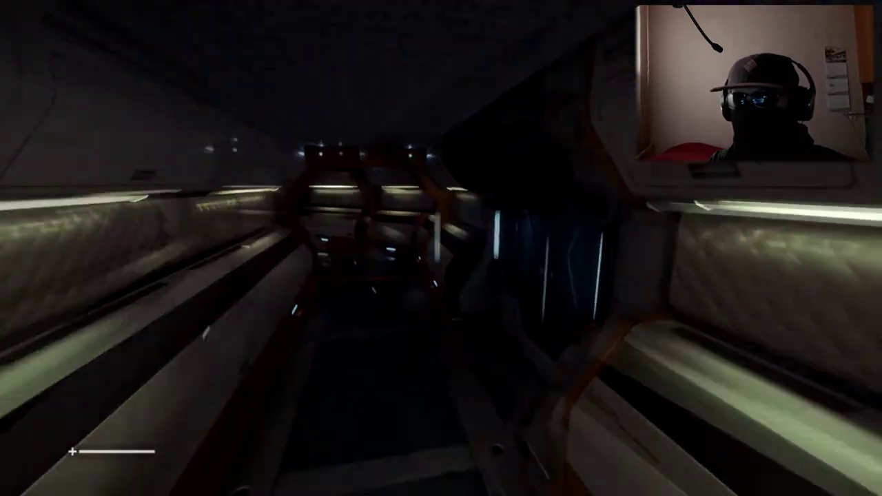
pyautogui.press('w')
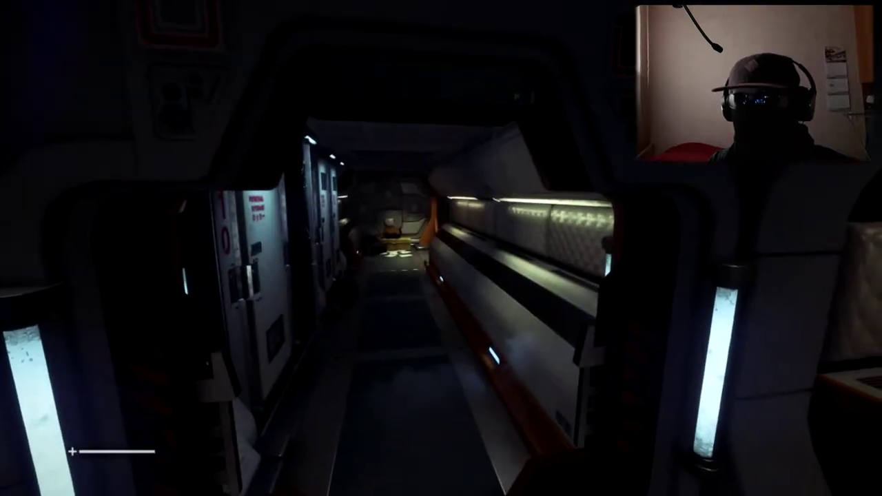
pyautogui.press('w')
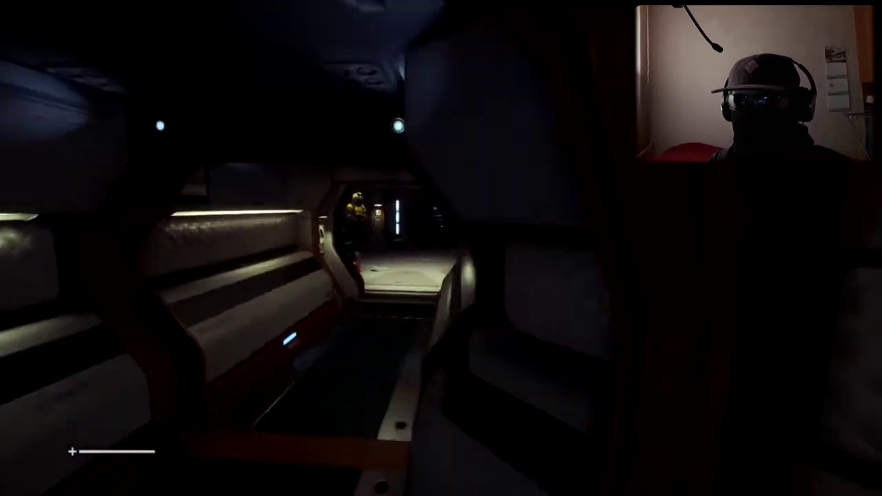
pyautogui.press('w')
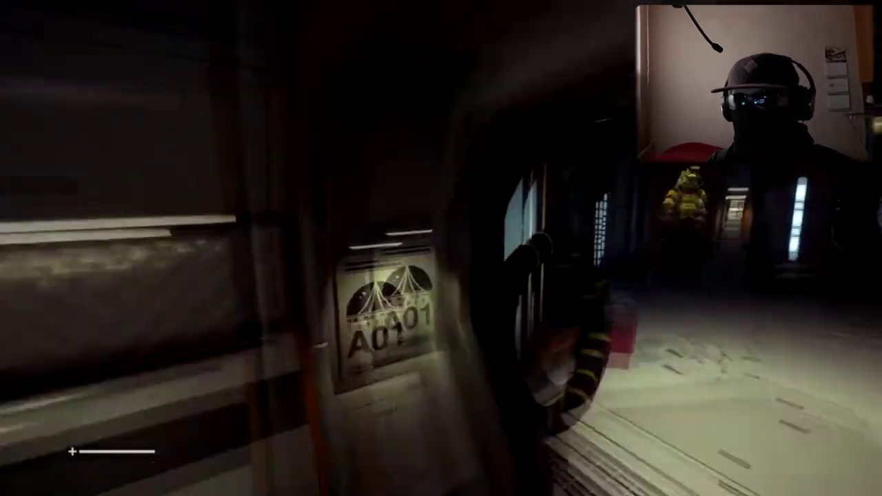
pyautogui.press('w')
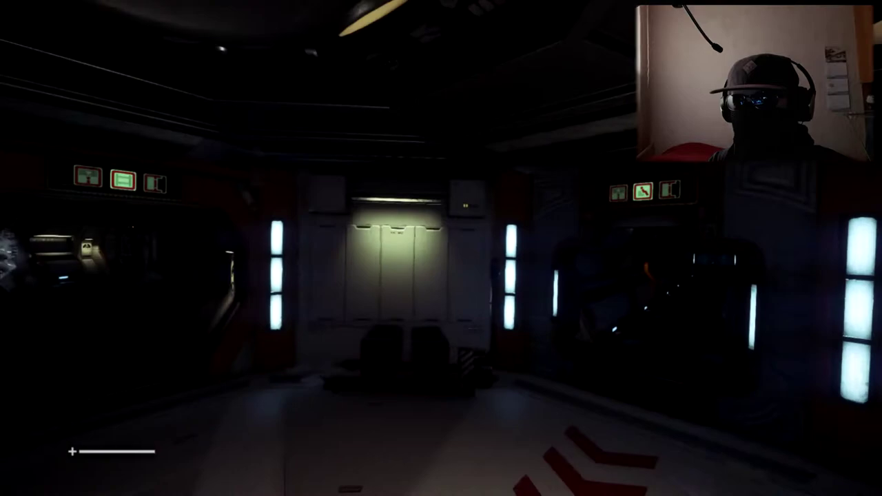
pyautogui.press('w')
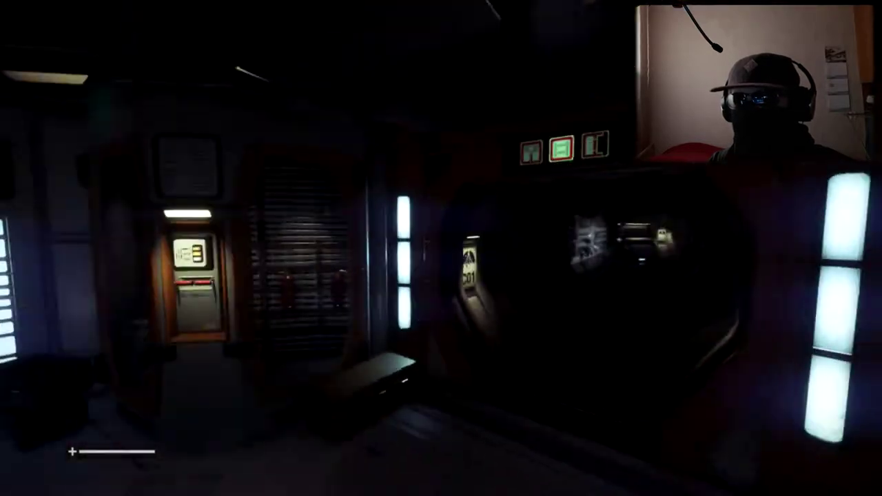
pyautogui.press('w')
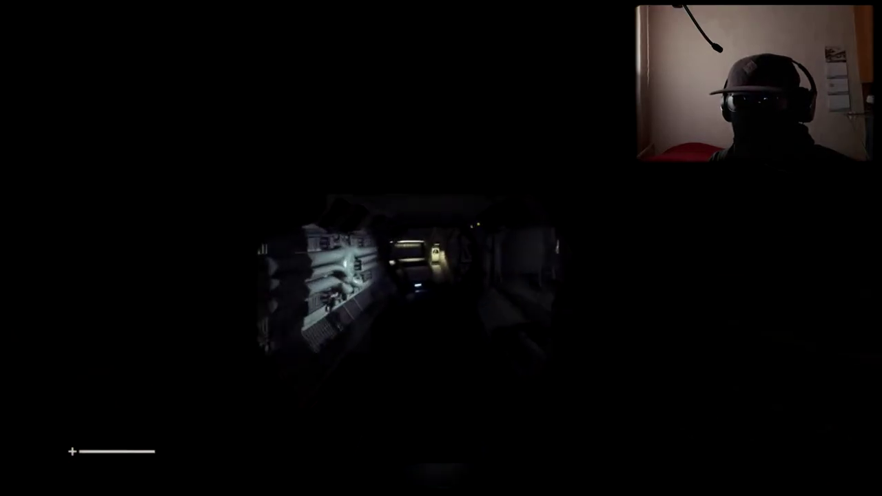
pyautogui.press('w')
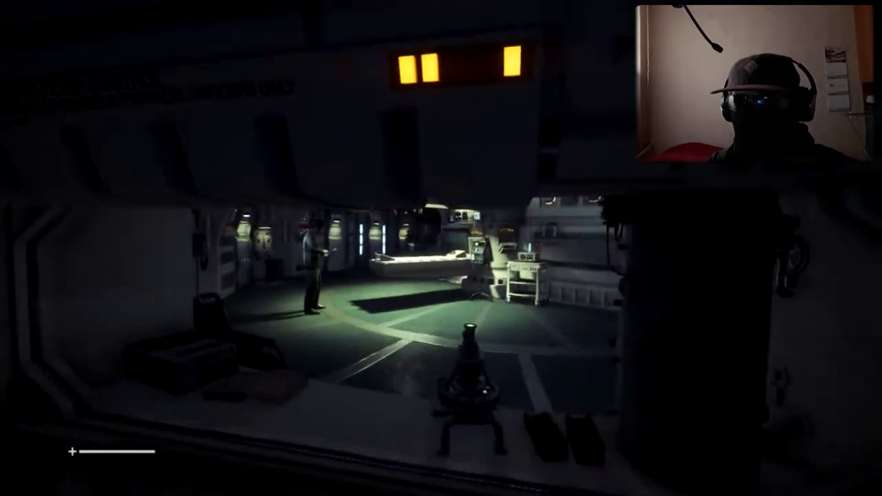
pyautogui.press('w')
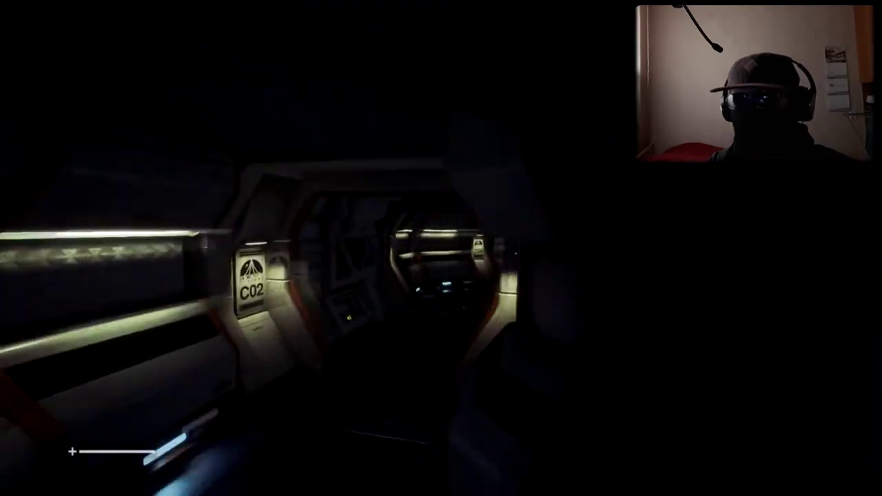
pyautogui.press('w')
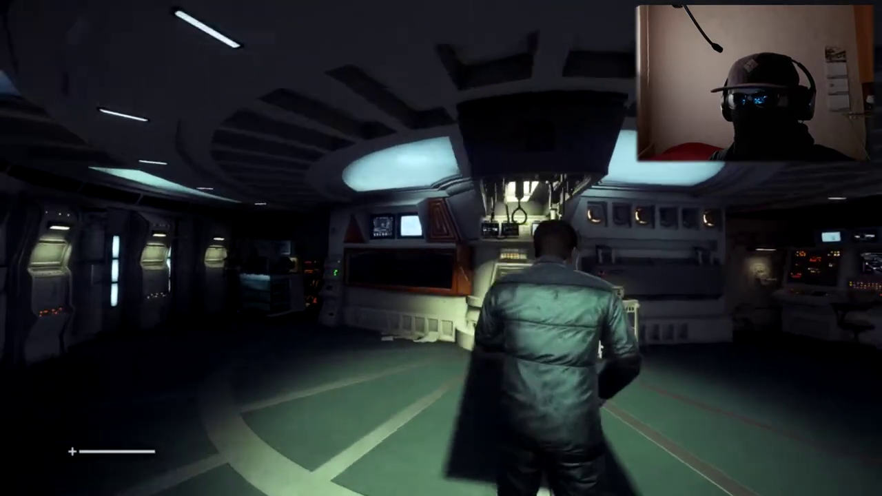
pyautogui.press('w')
pyautogui.press('w')
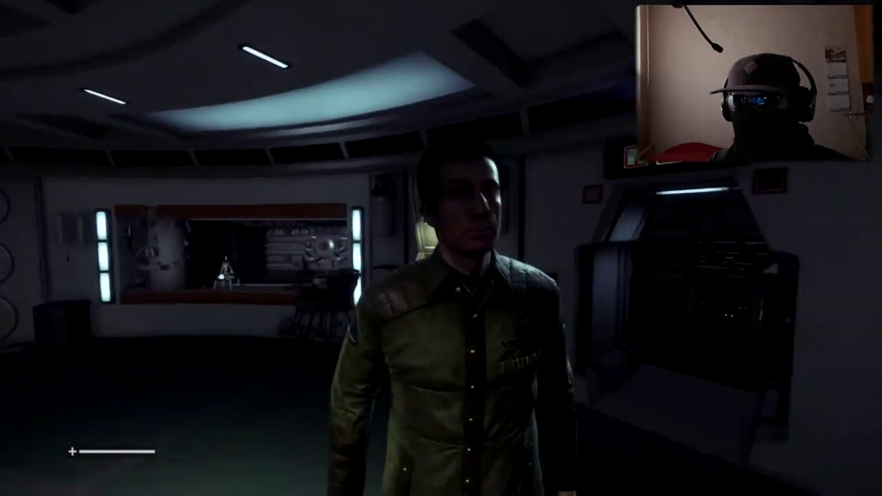
pyautogui.press('w')
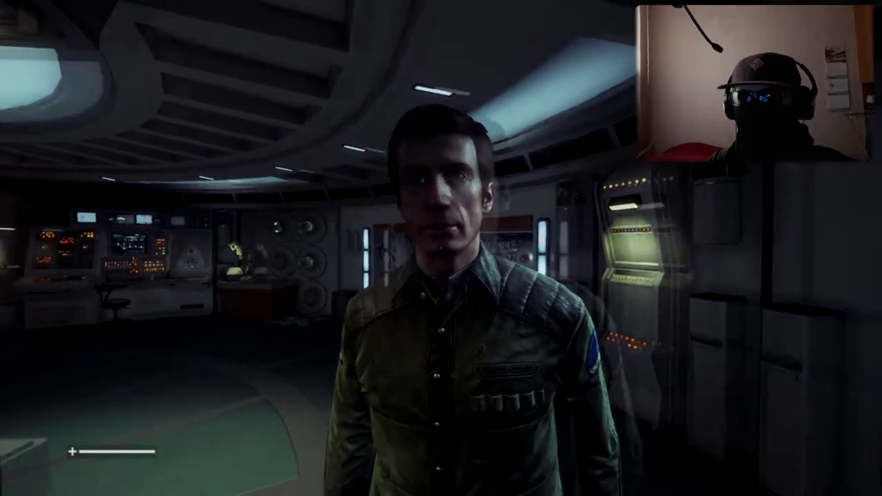
pyautogui.press('s')
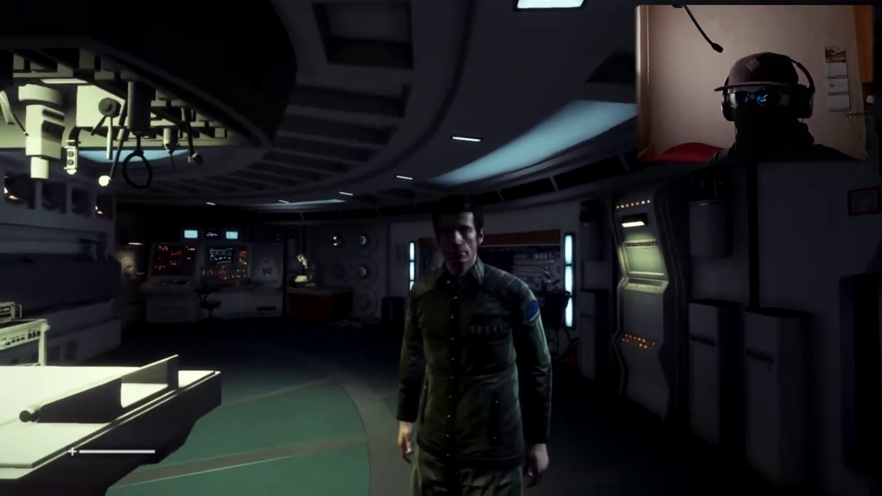
pyautogui.moveTo(441, 248); pyautogui.dragTo(620, 248)
pyautogui.press('w')
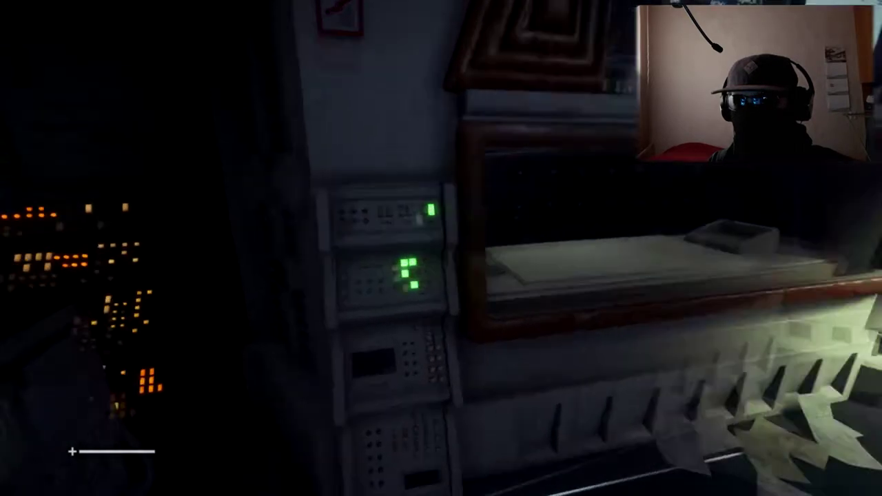
pyautogui.press('w')
pyautogui.press('e')
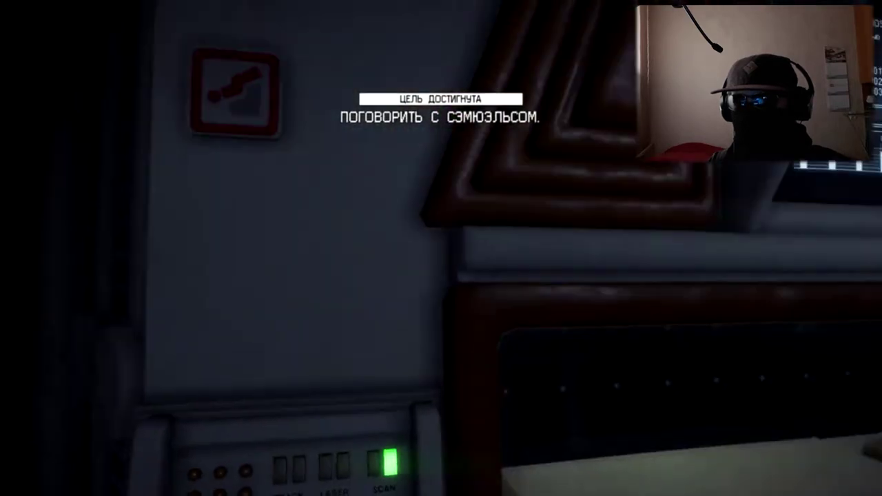
pyautogui.press('s')
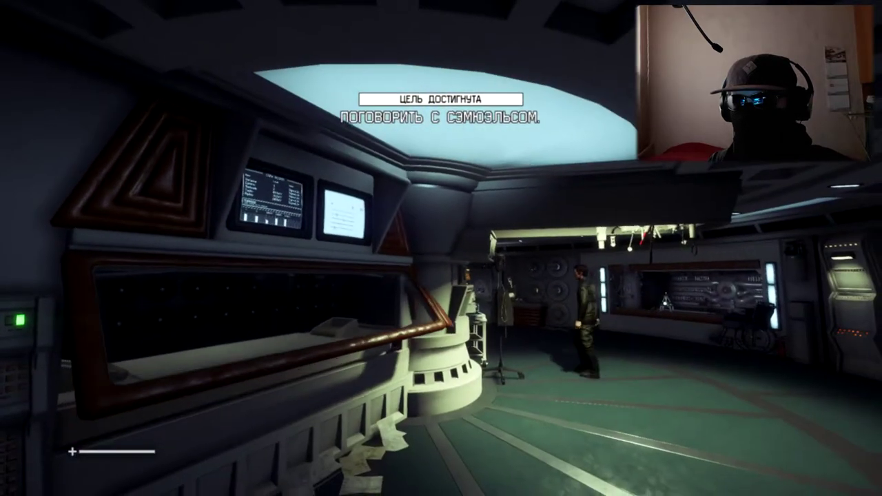
pyautogui.press('s')
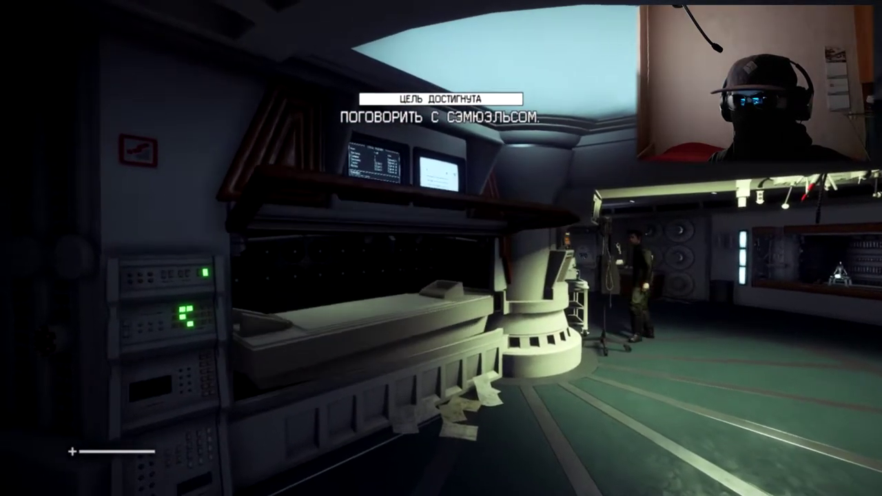
pyautogui.press('a')
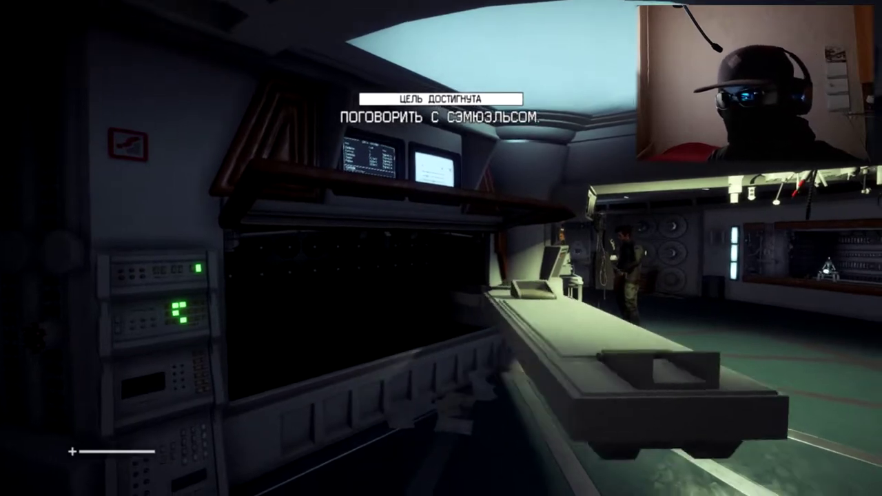
pyautogui.press('d')
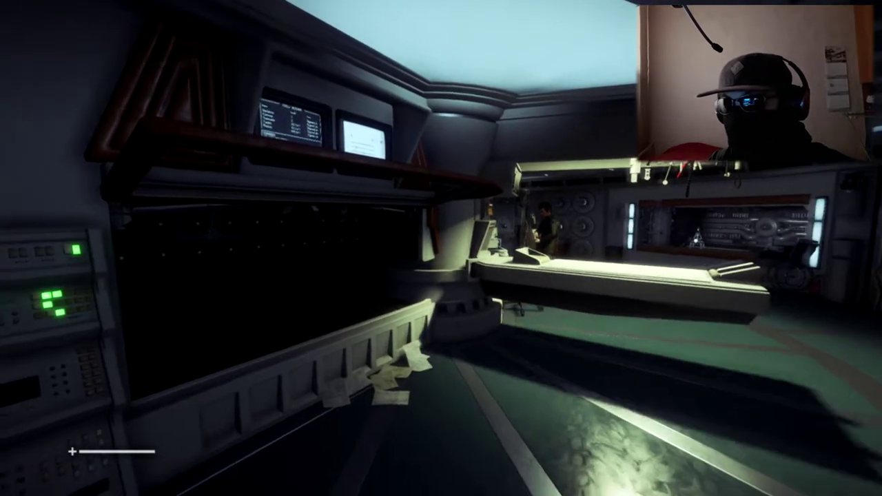
pyautogui.press('w')
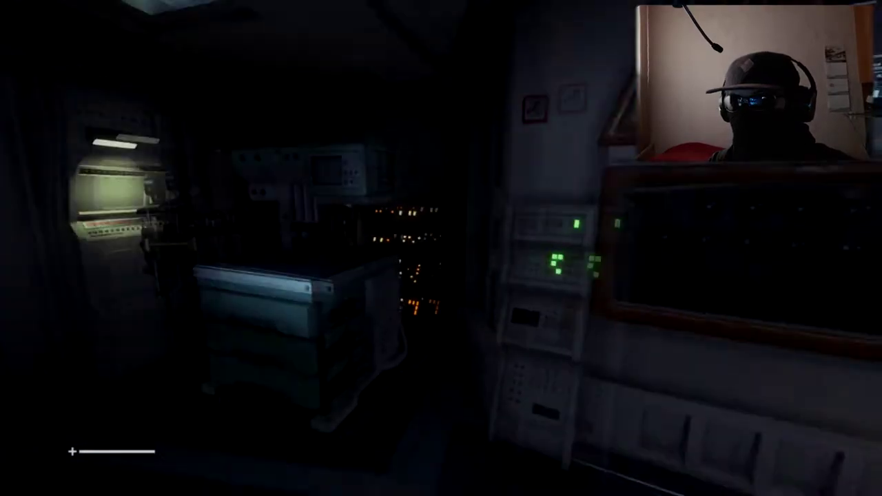
pyautogui.press('w')
pyautogui.press('e')
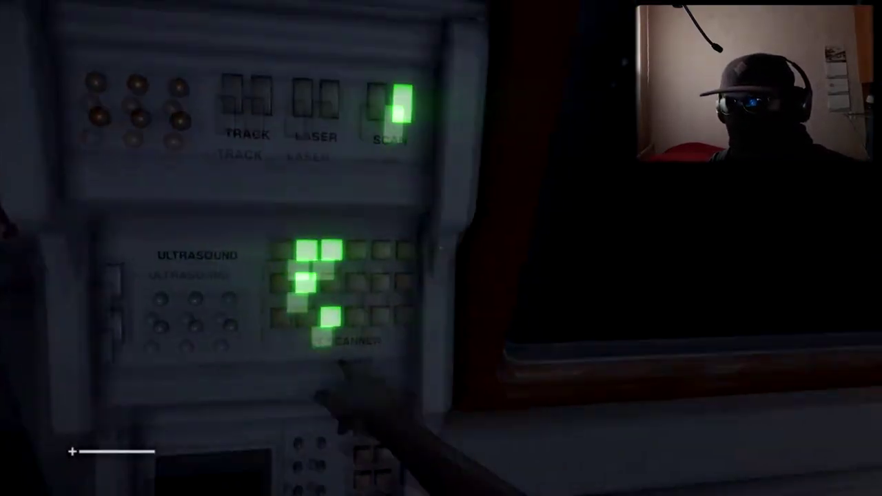
pyautogui.press('w')
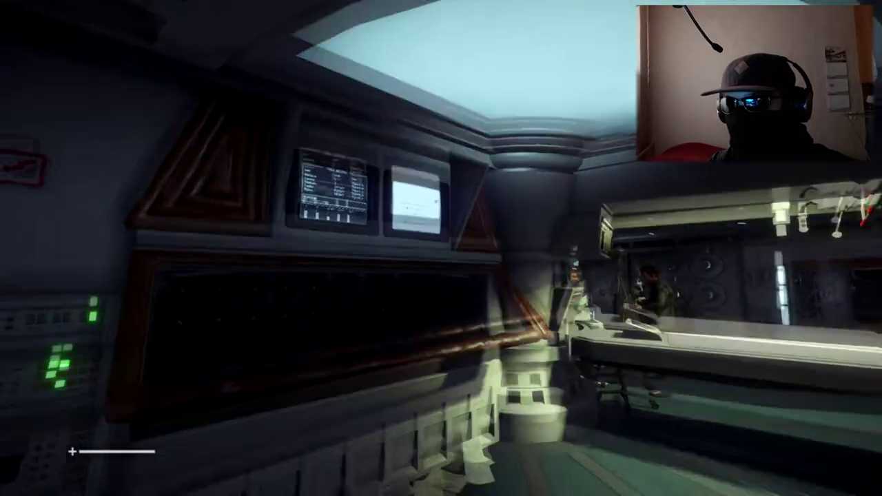
pyautogui.press('w')
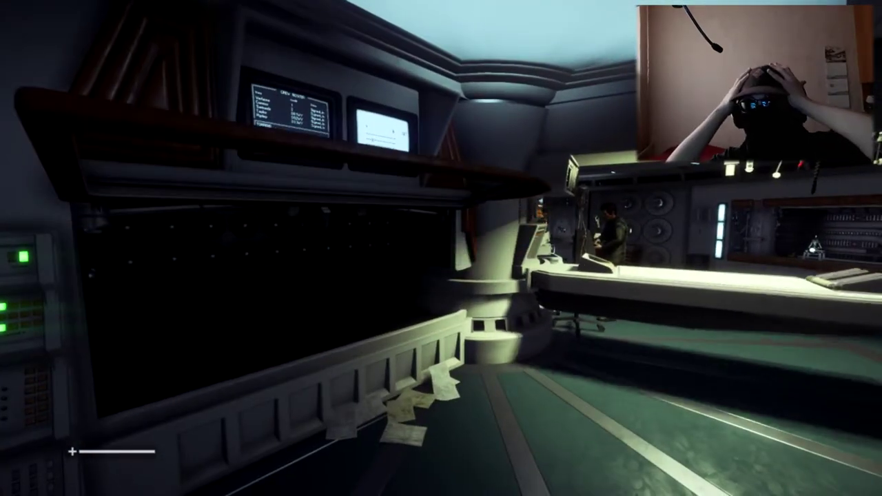
pyautogui.press('w')
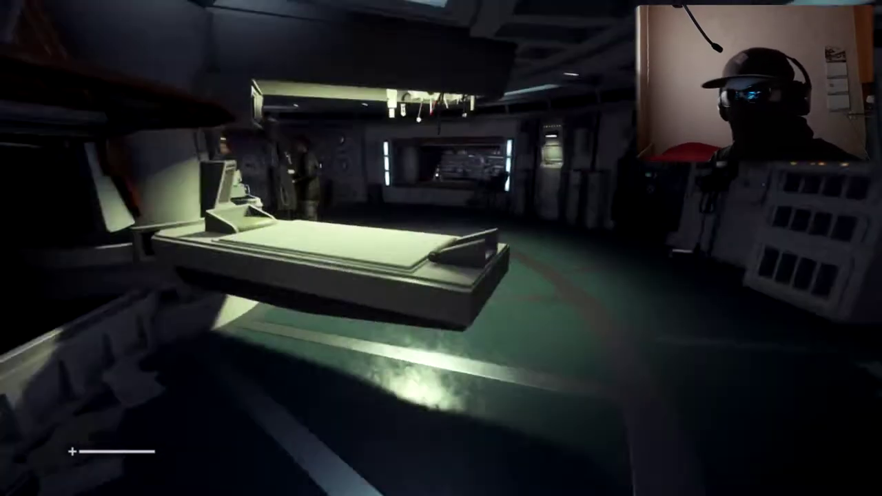
pyautogui.press('w')
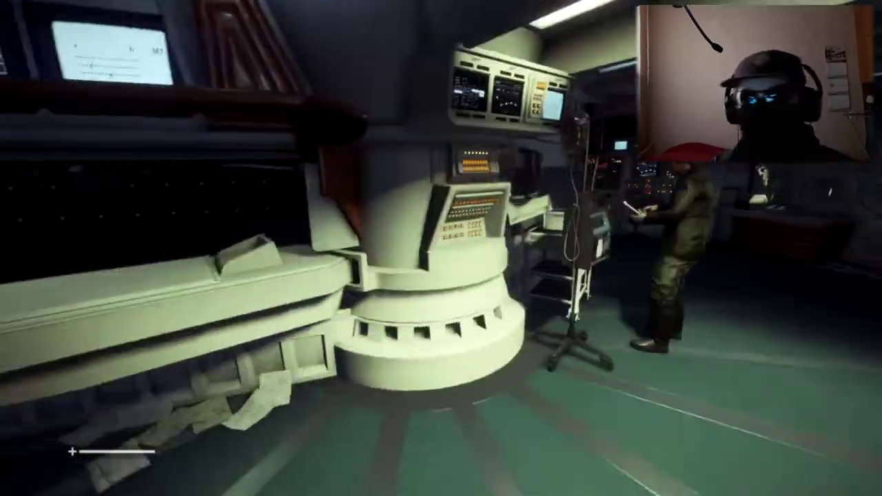
pyautogui.press('w')
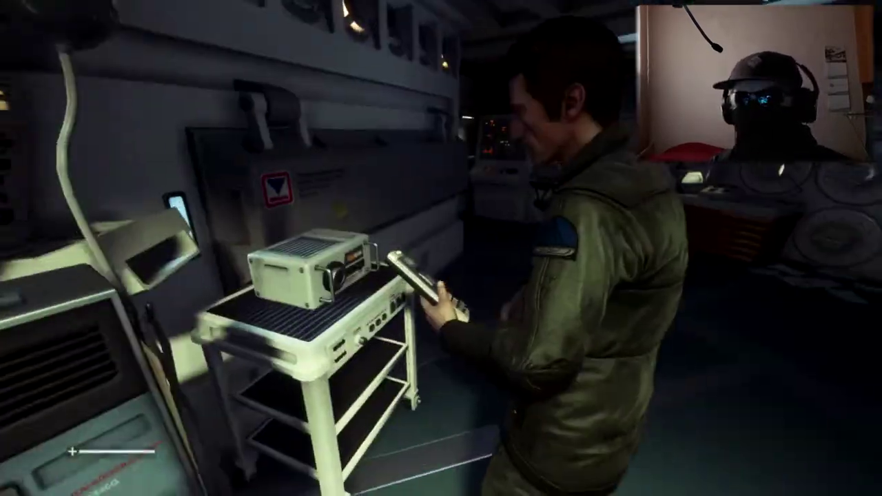
pyautogui.press('w')
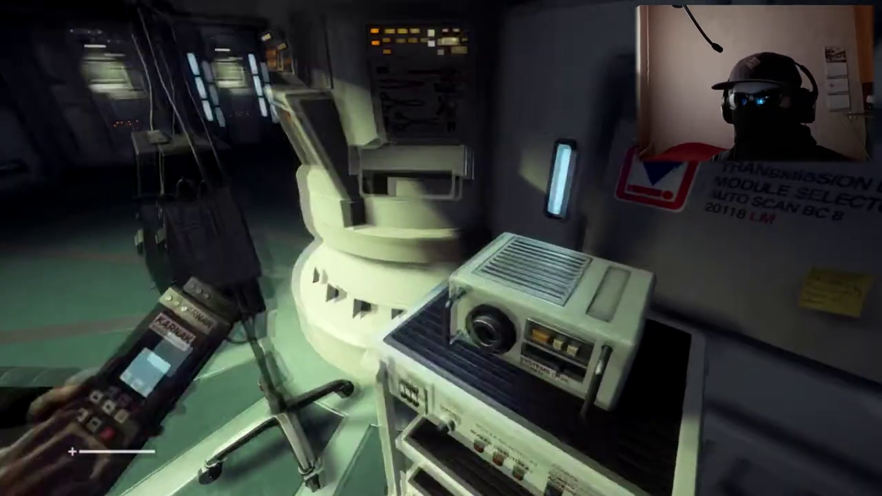
pyautogui.press('w')
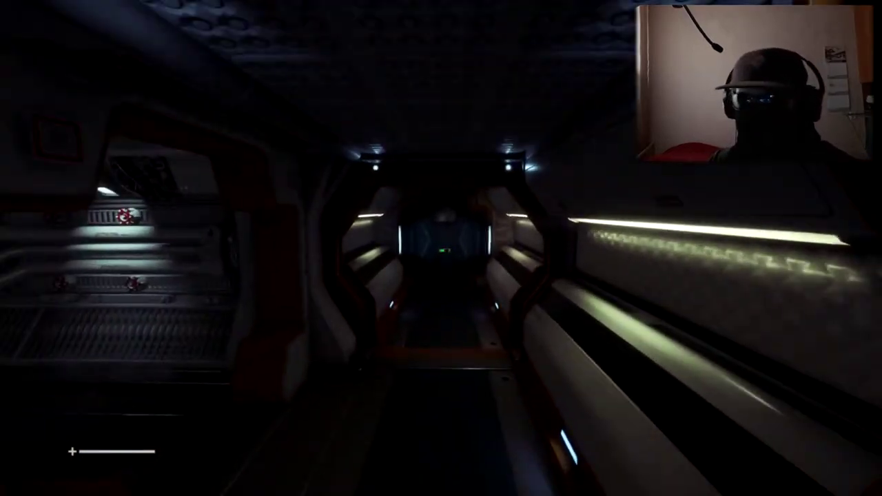
pyautogui.press('Tab')
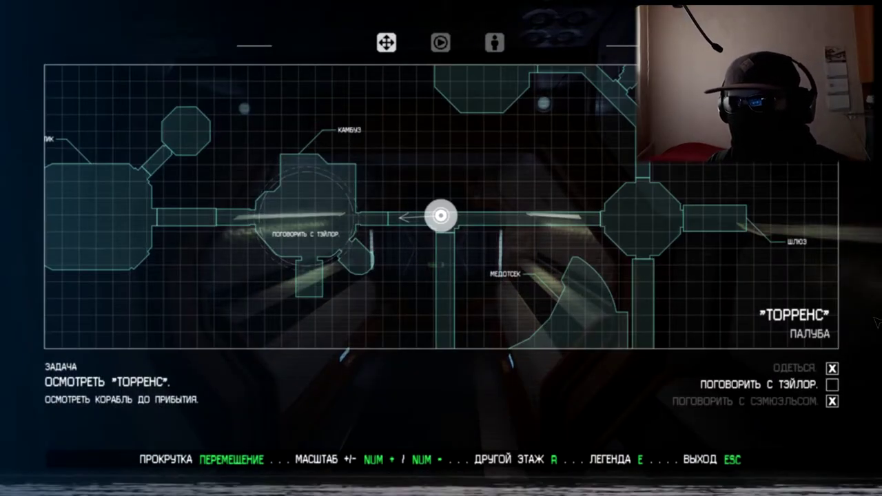
pyautogui.press('s')
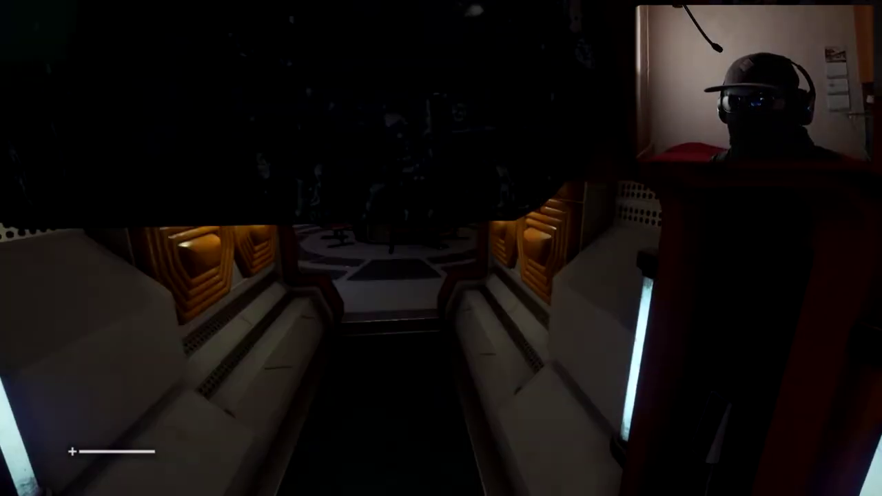
pyautogui.press('w')
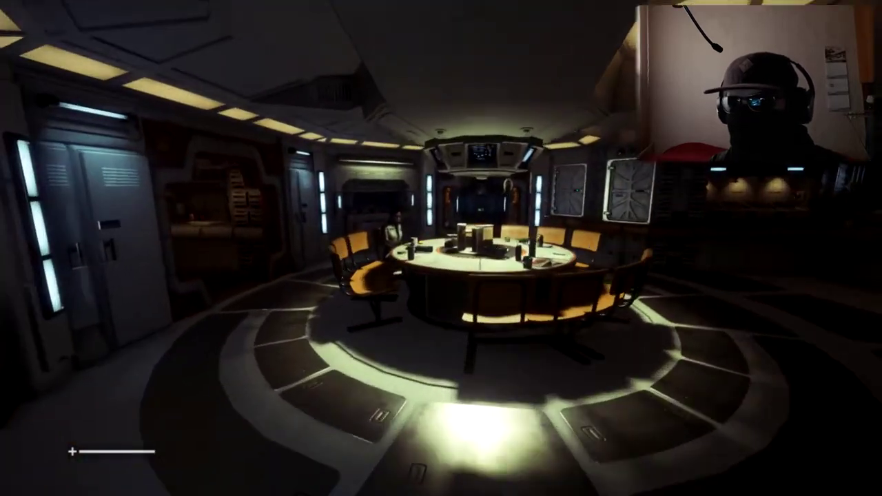
pyautogui.press('w')
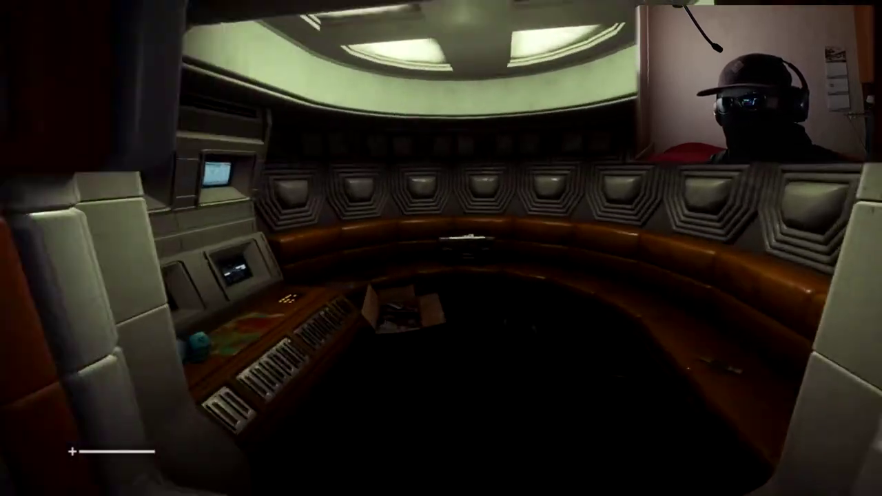
pyautogui.press('w')
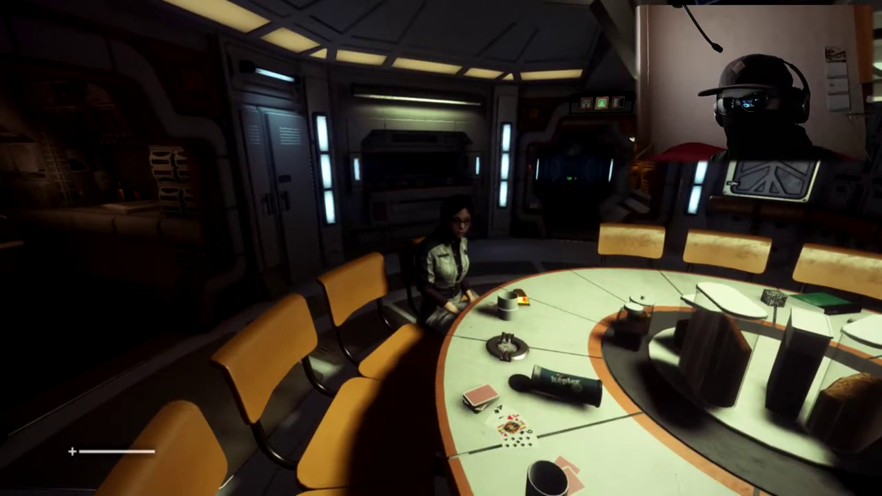
pyautogui.press('w')
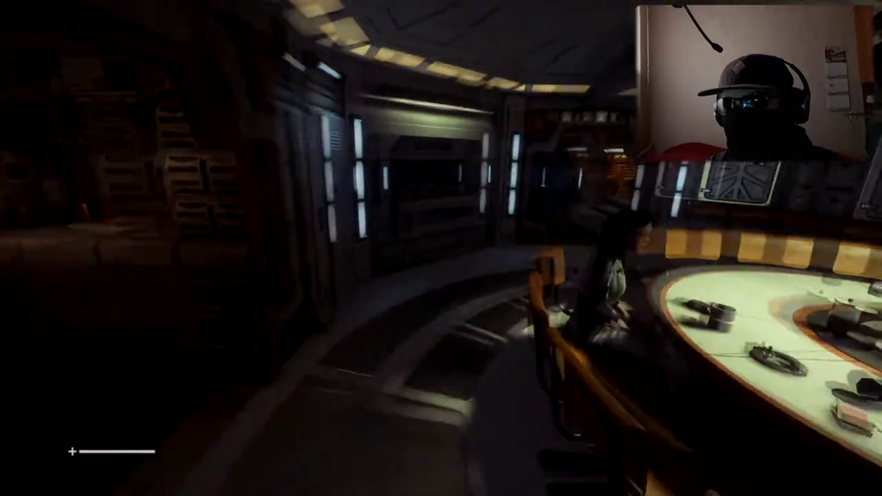
pyautogui.press('w')
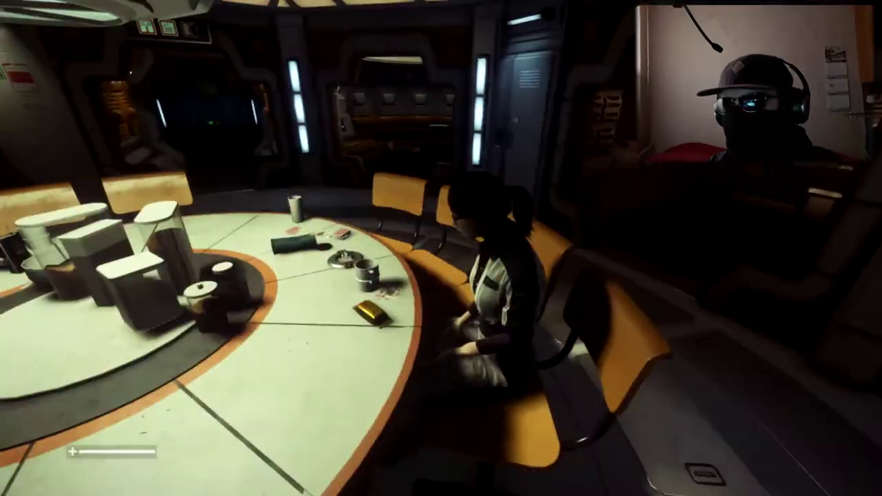
pyautogui.press('s')
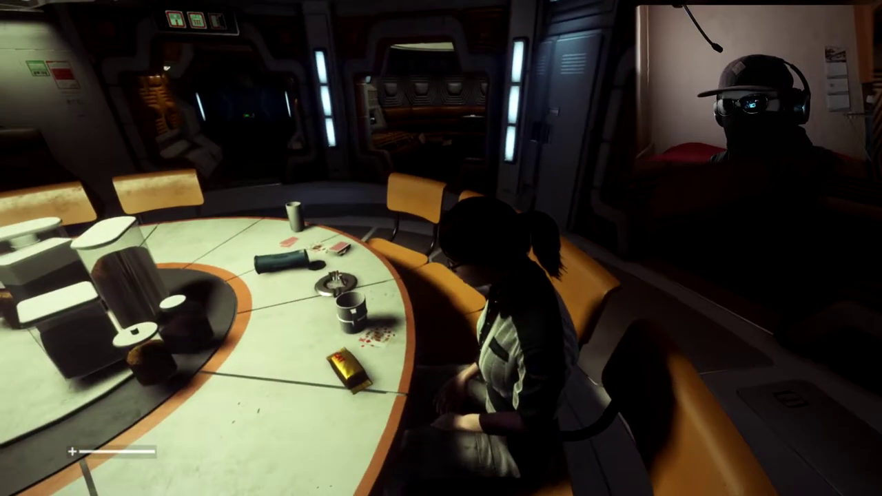
pyautogui.press('w')
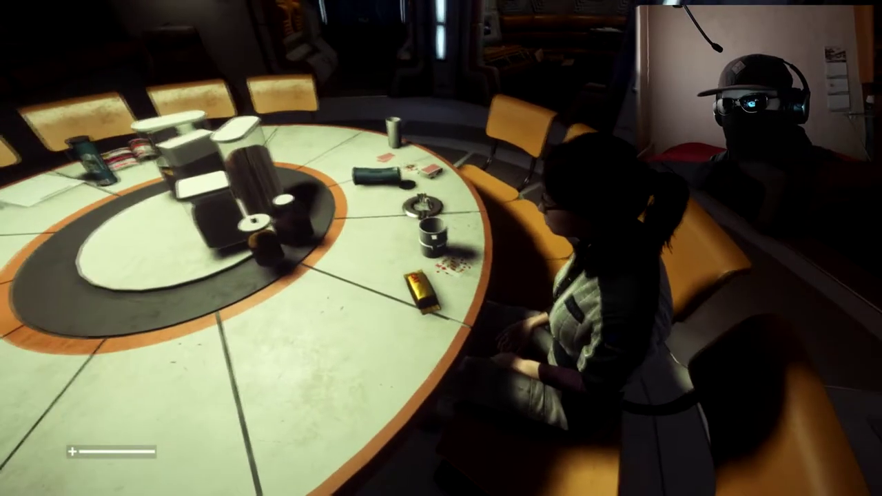
pyautogui.press('s')
pyautogui.press('s')
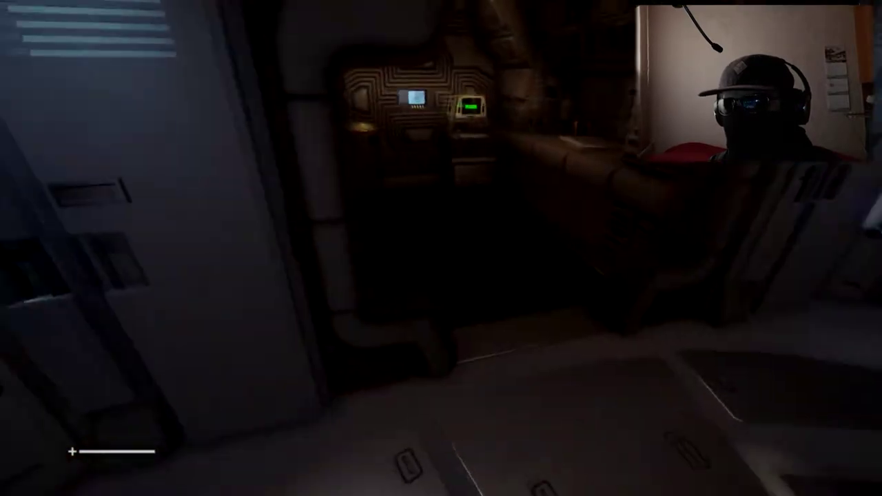
pyautogui.press('w')
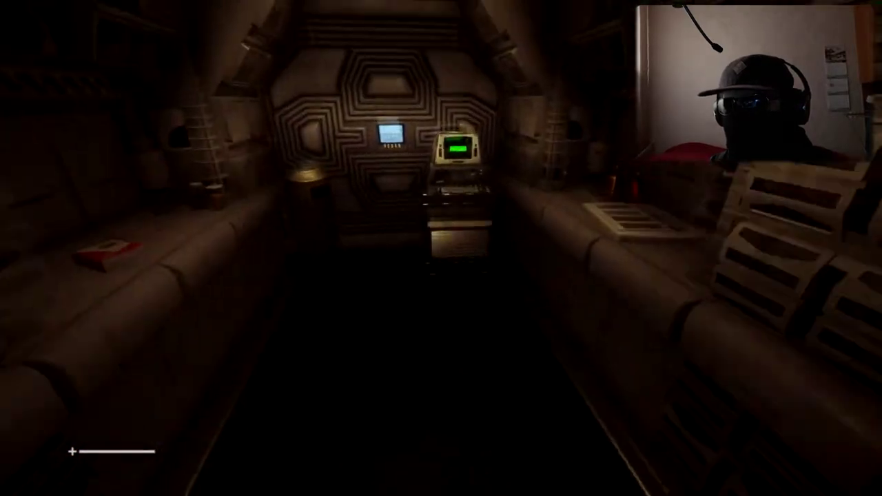
pyautogui.press('e')
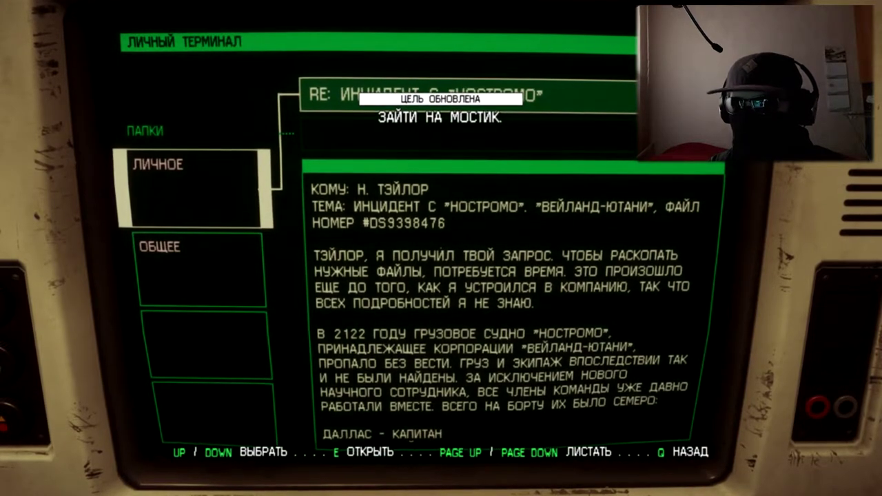
pyautogui.press('Down')
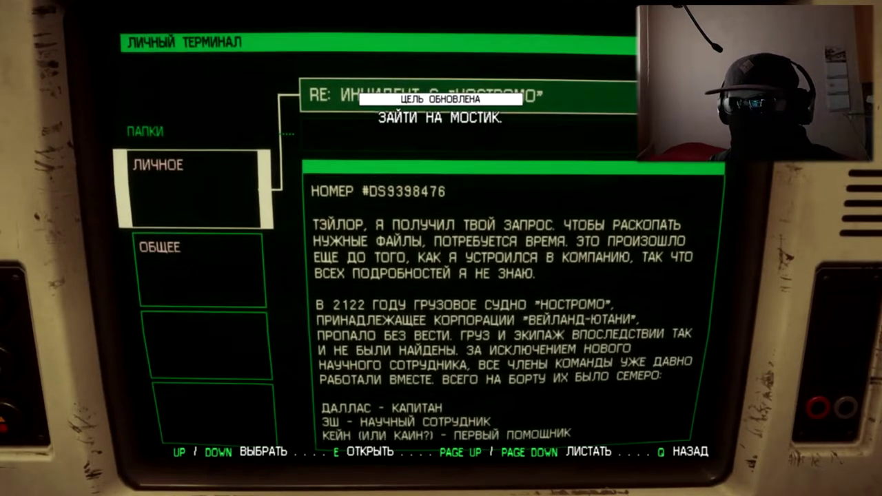
pyautogui.press('Down')
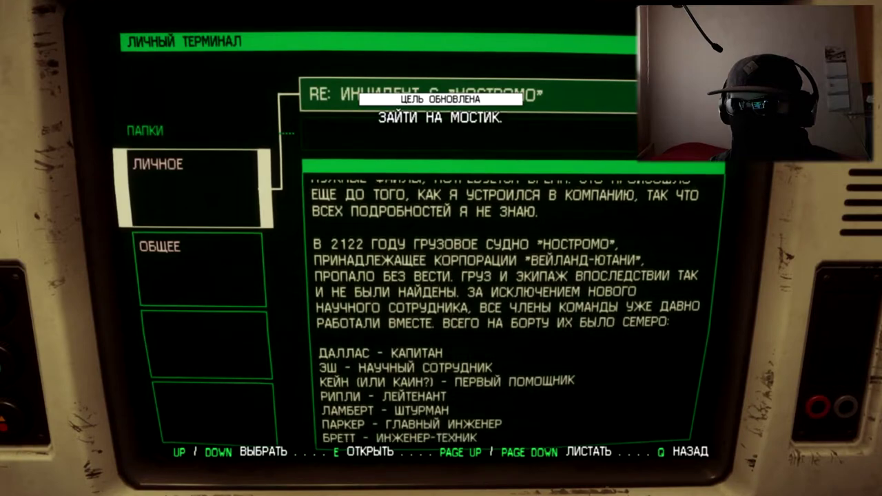
pyautogui.press('Down')
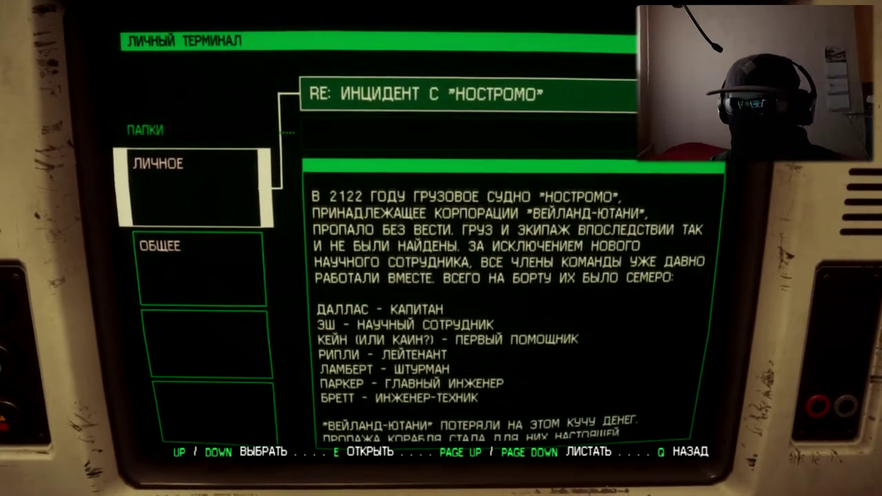
pyautogui.press('Down')
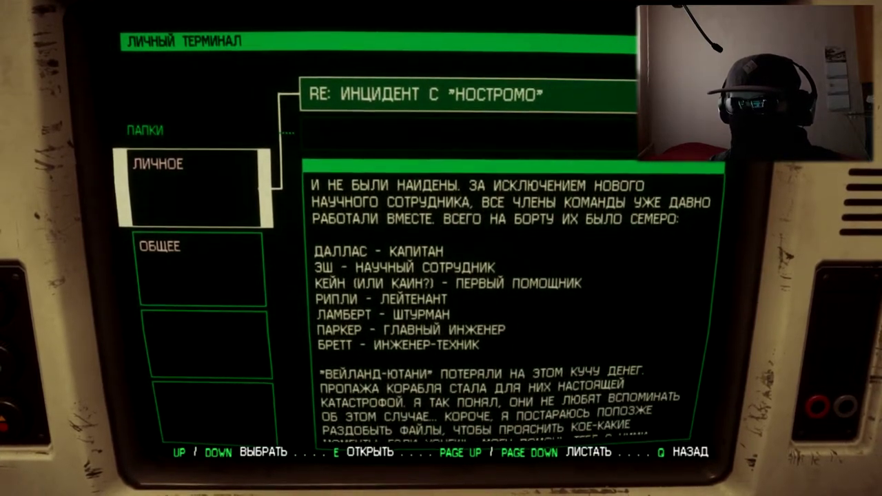
pyautogui.press('Down')
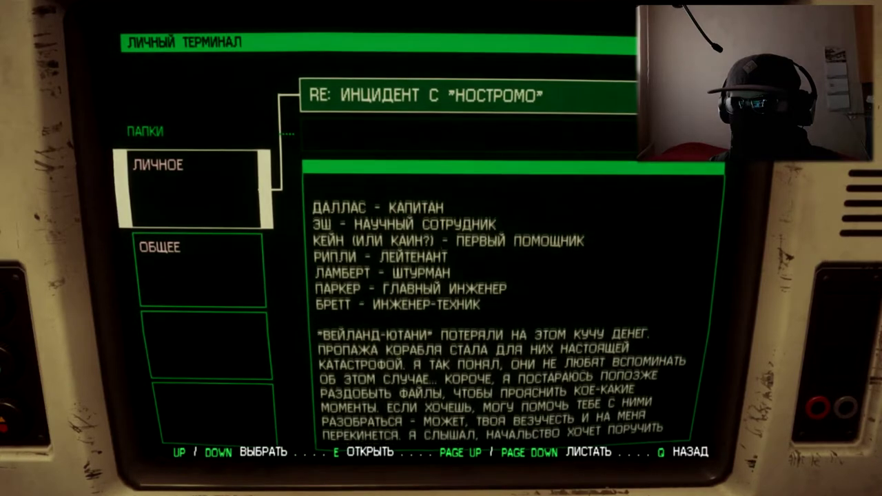
pyautogui.press('Down')
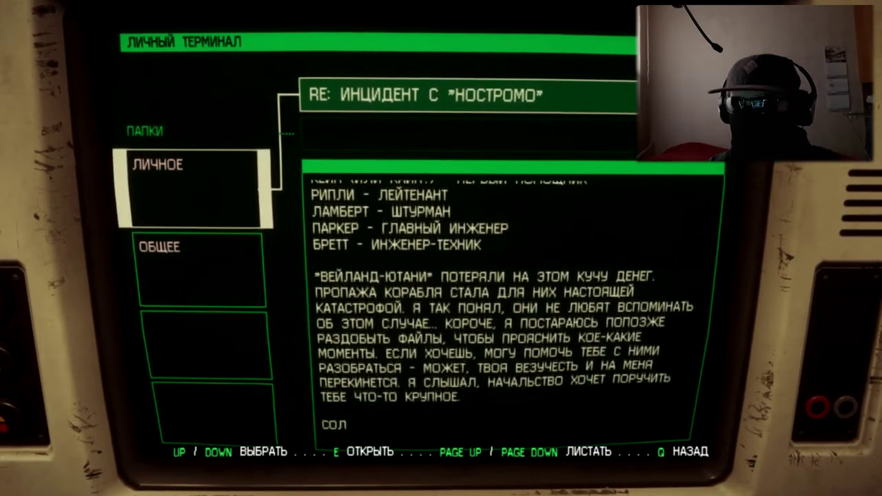
pyautogui.press('Down')
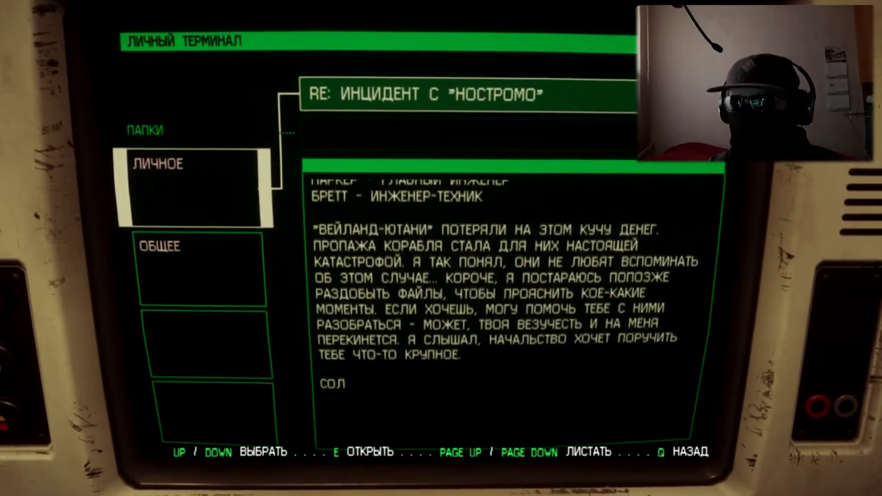
pyautogui.press('Down')
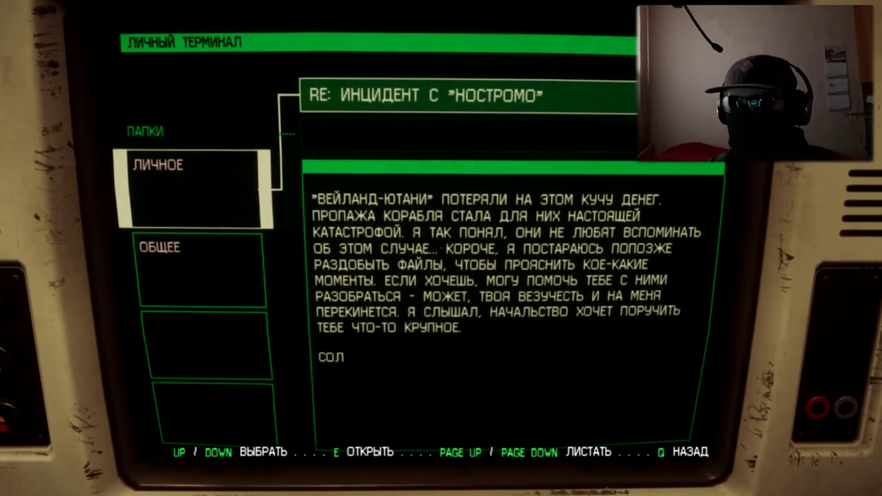
pyautogui.press('q')
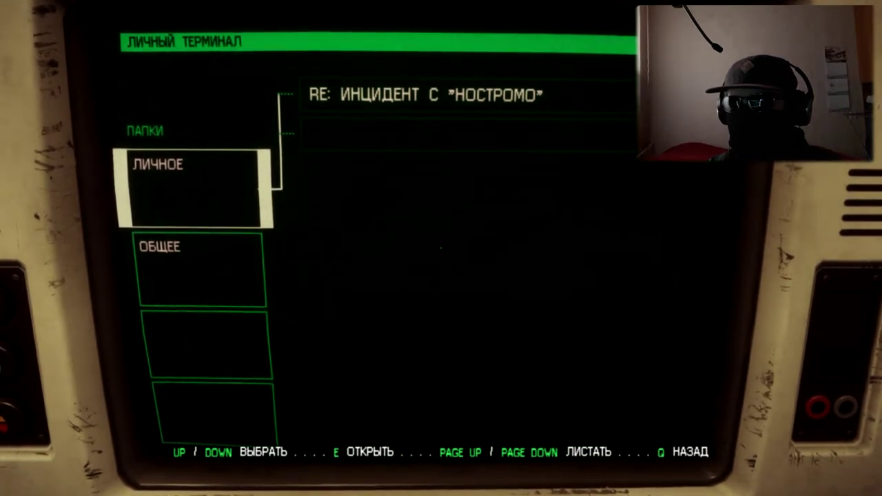
pyautogui.press('Down')
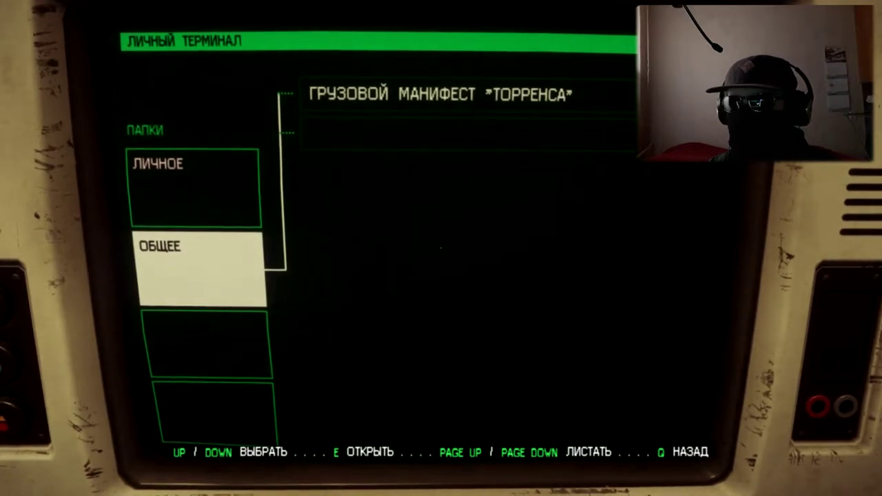
pyautogui.press('e')
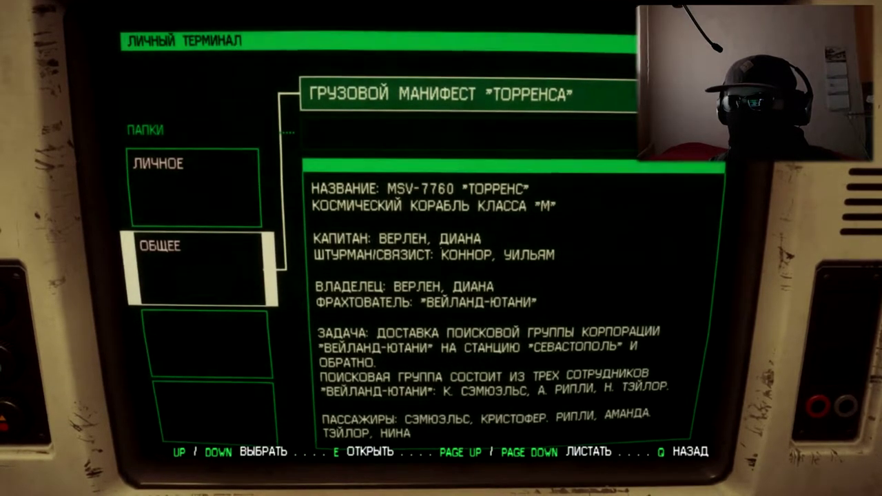
pyautogui.press('pagedown')
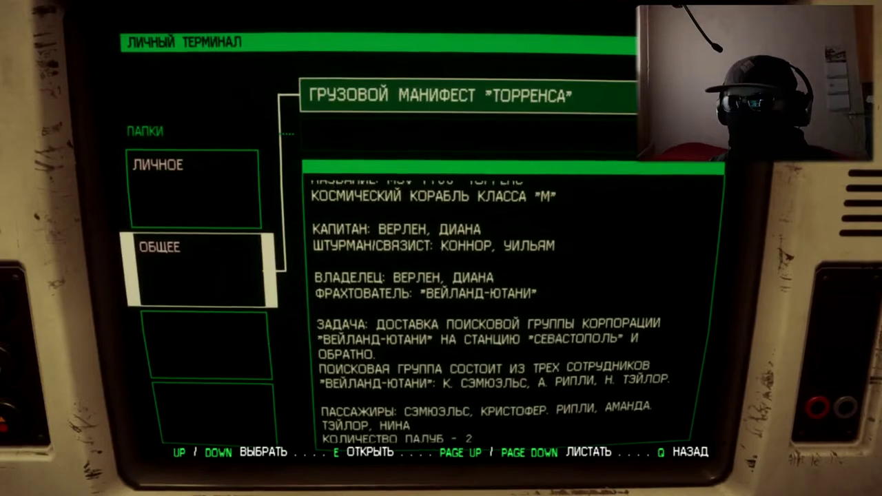
pyautogui.press('pageup')
pyautogui.press('pagedown')
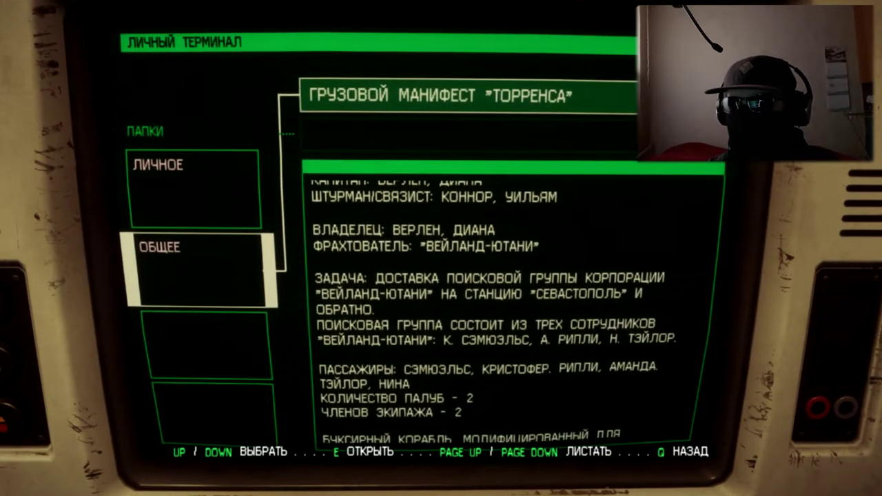
pyautogui.press('pagedown')
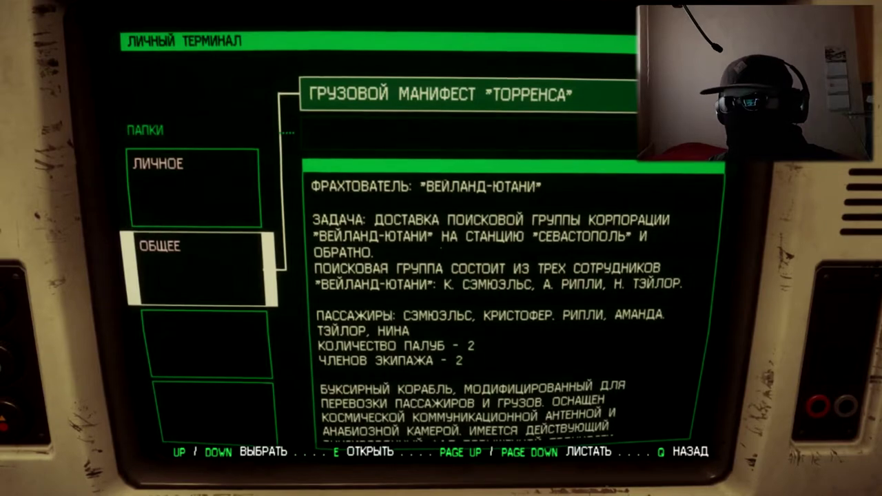
pyautogui.press('pagedown')
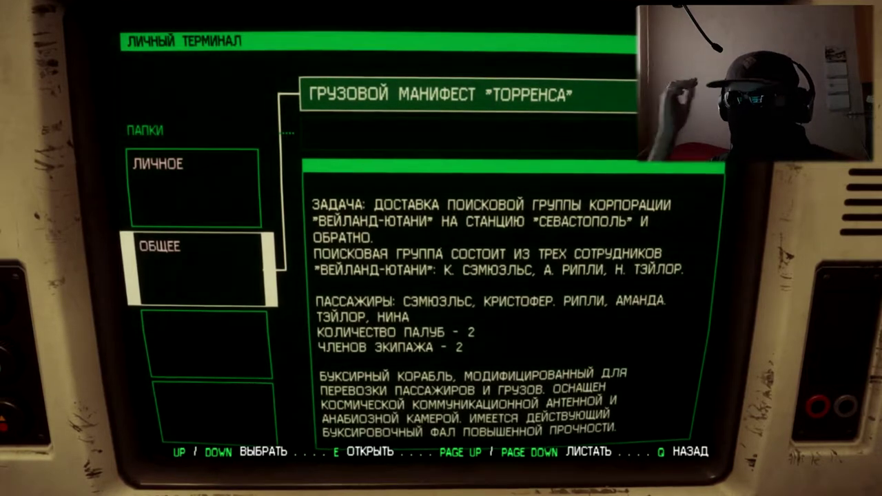
pyautogui.press('pagedown')
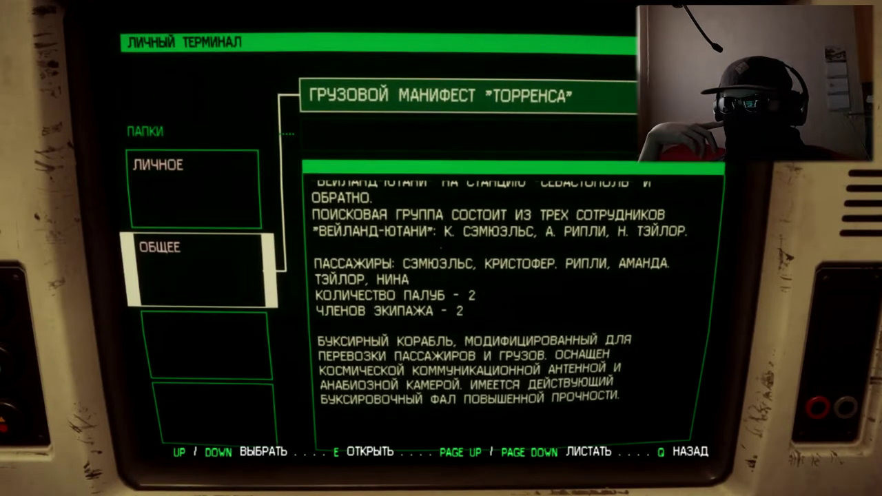
pyautogui.press('pagedown')
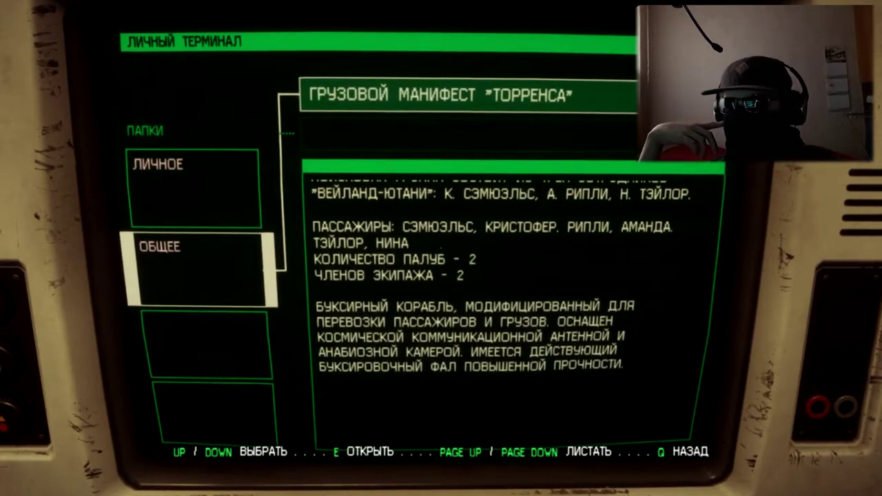
pyautogui.press('pagedown')
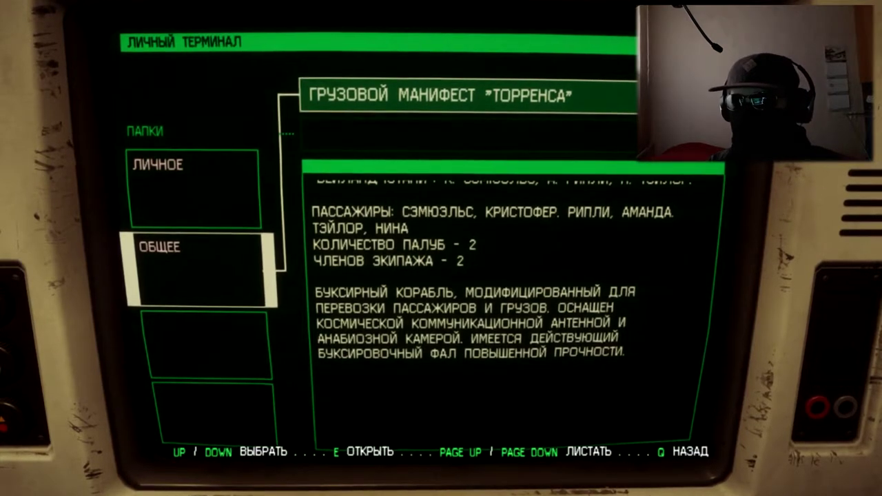
pyautogui.press('Escape')
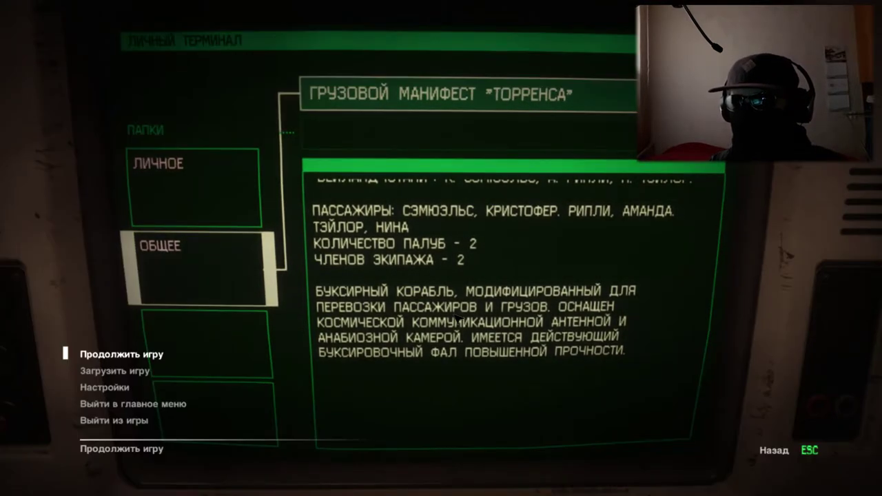
pyautogui.press('Escape')
pyautogui.press('q')
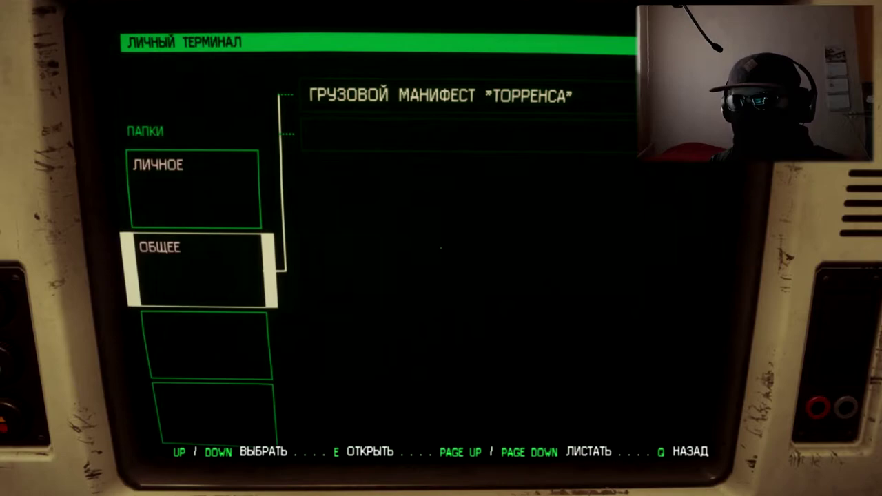